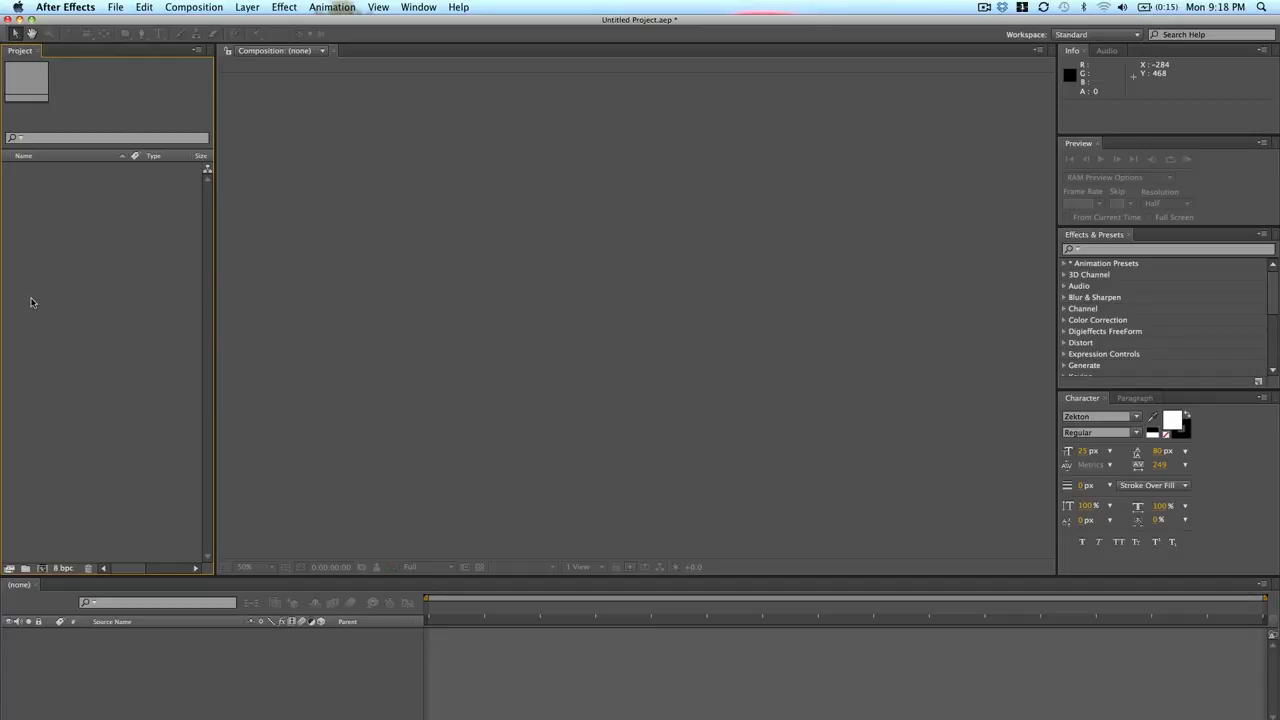
# Step: Start a new composition named 'Practice After Effects' in Composition Settings
pyautogui.click(192, 8)
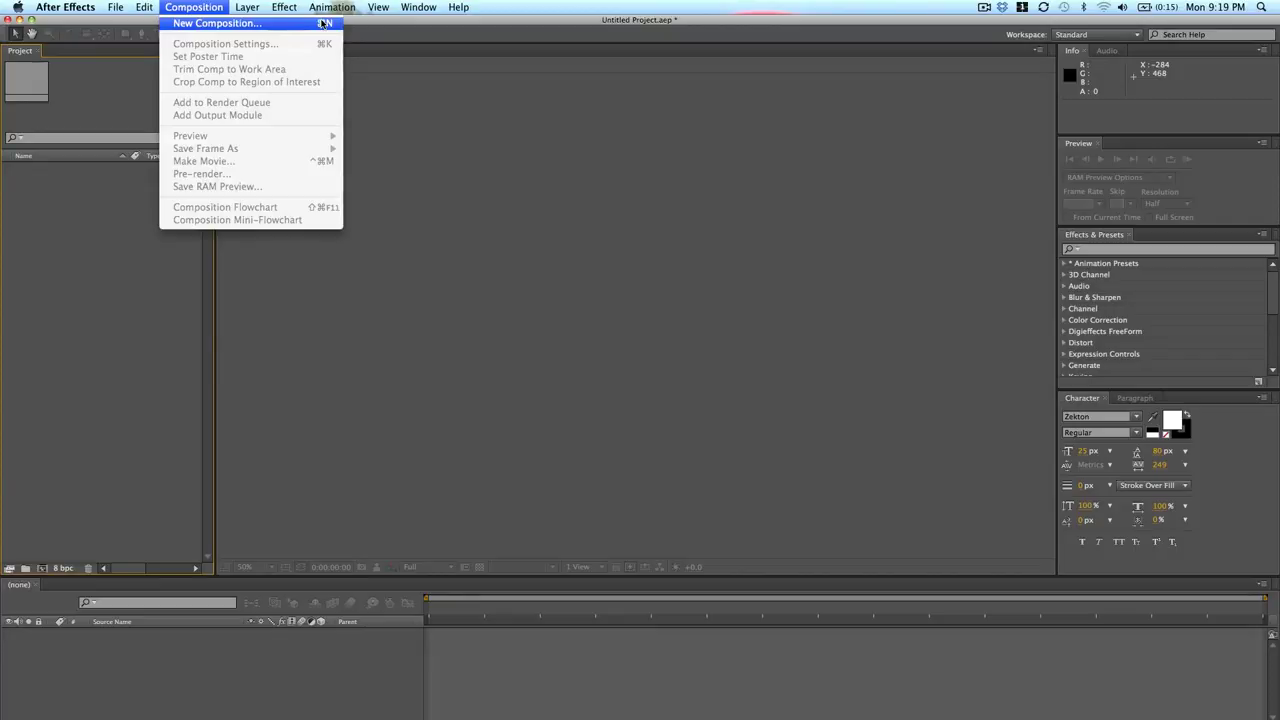
pyautogui.click(34, 451)
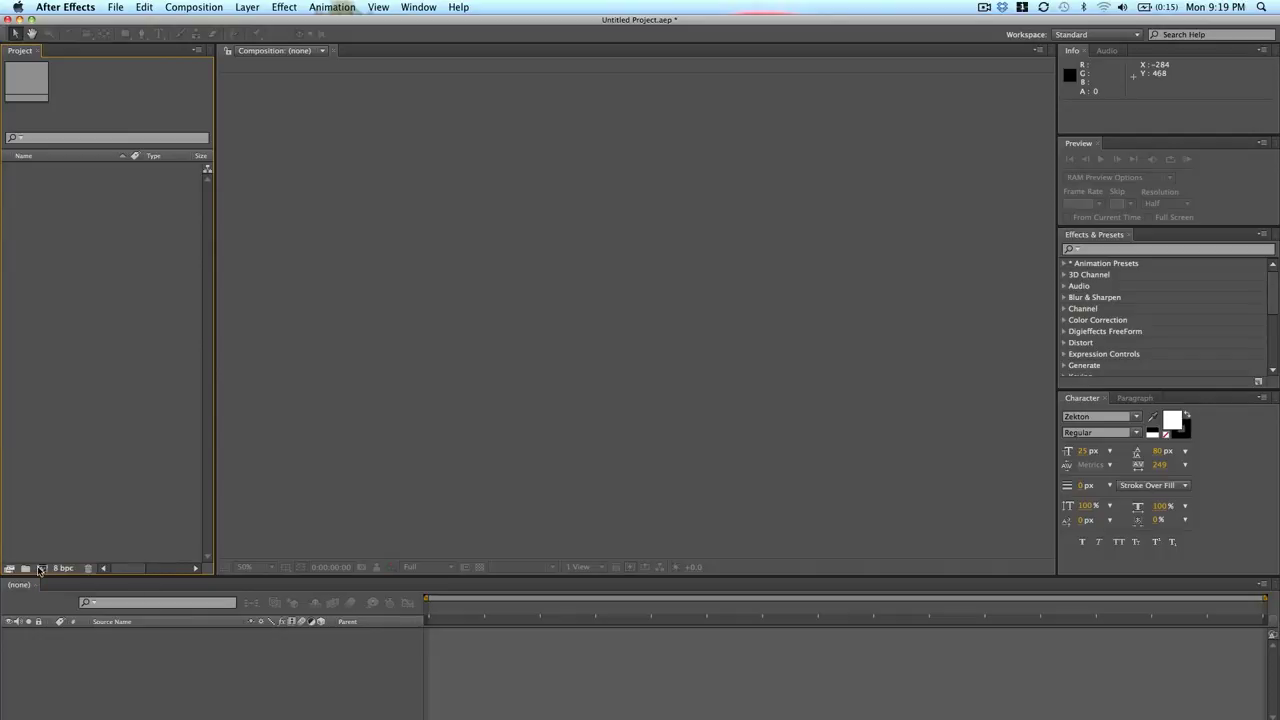
pyautogui.click(40, 569)
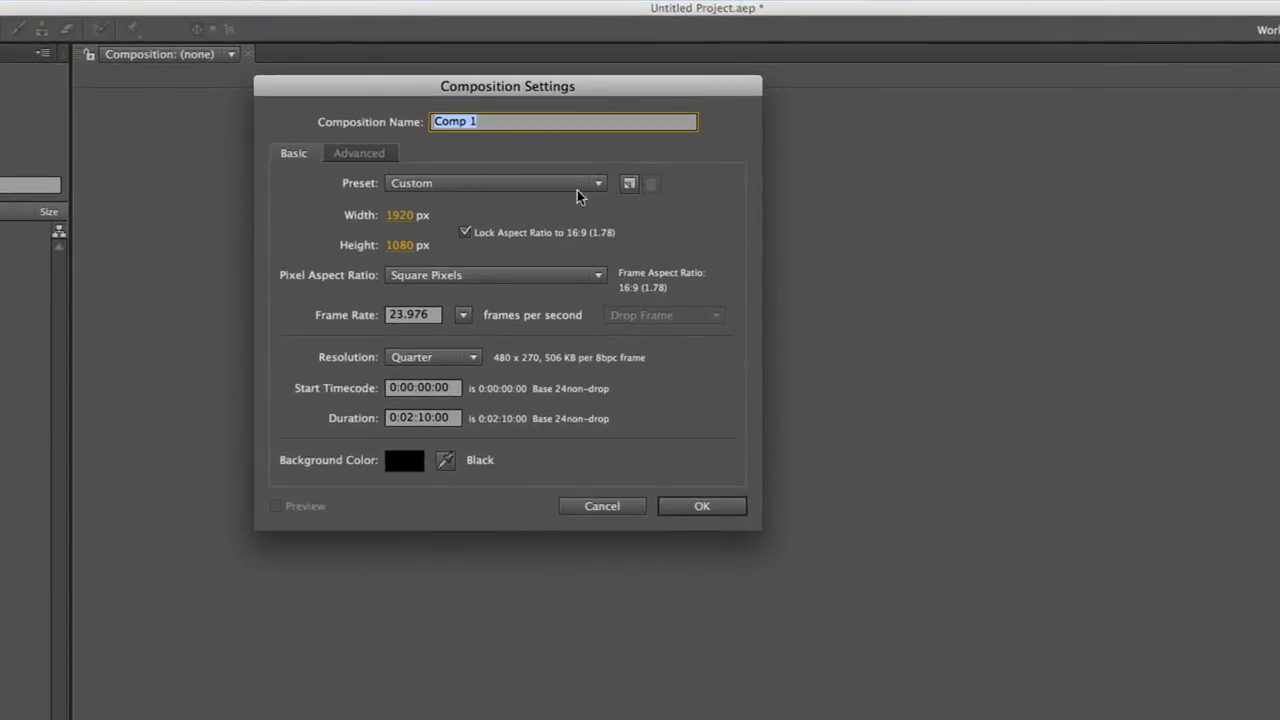
pyautogui.moveTo(634, 84); pyautogui.dragTo(737, 172)
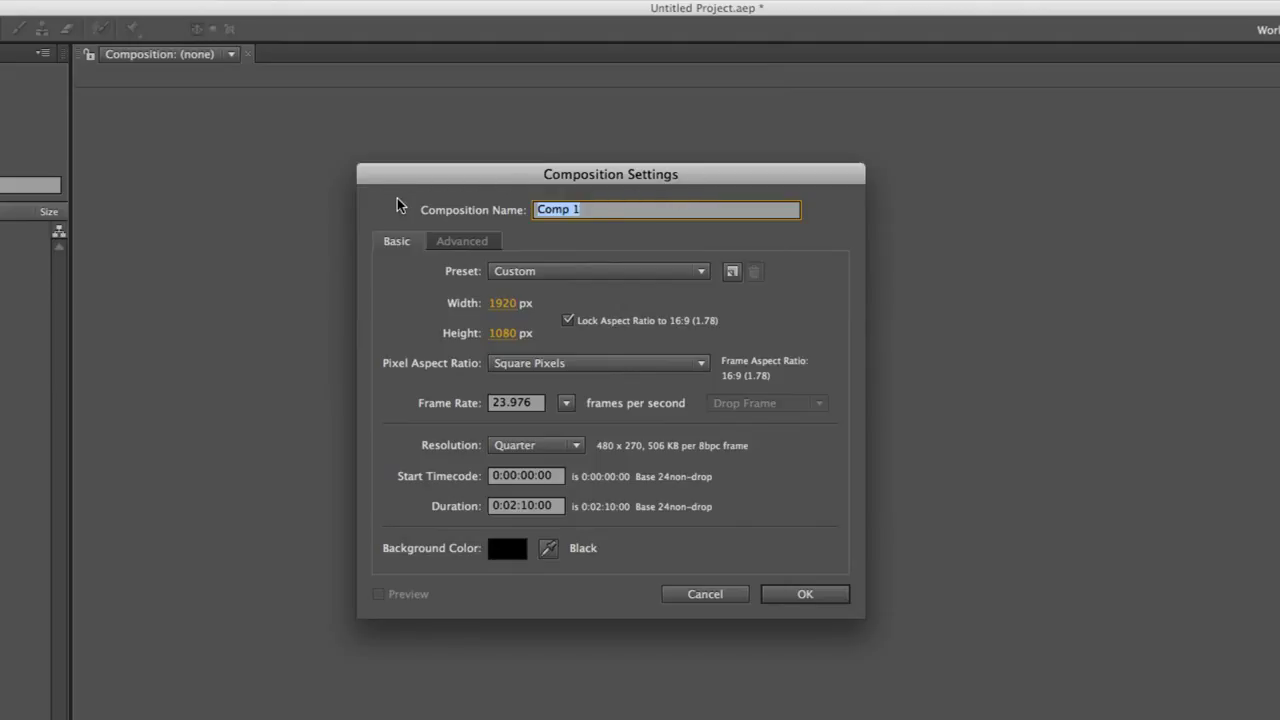
pyautogui.write('Practice After Effects')
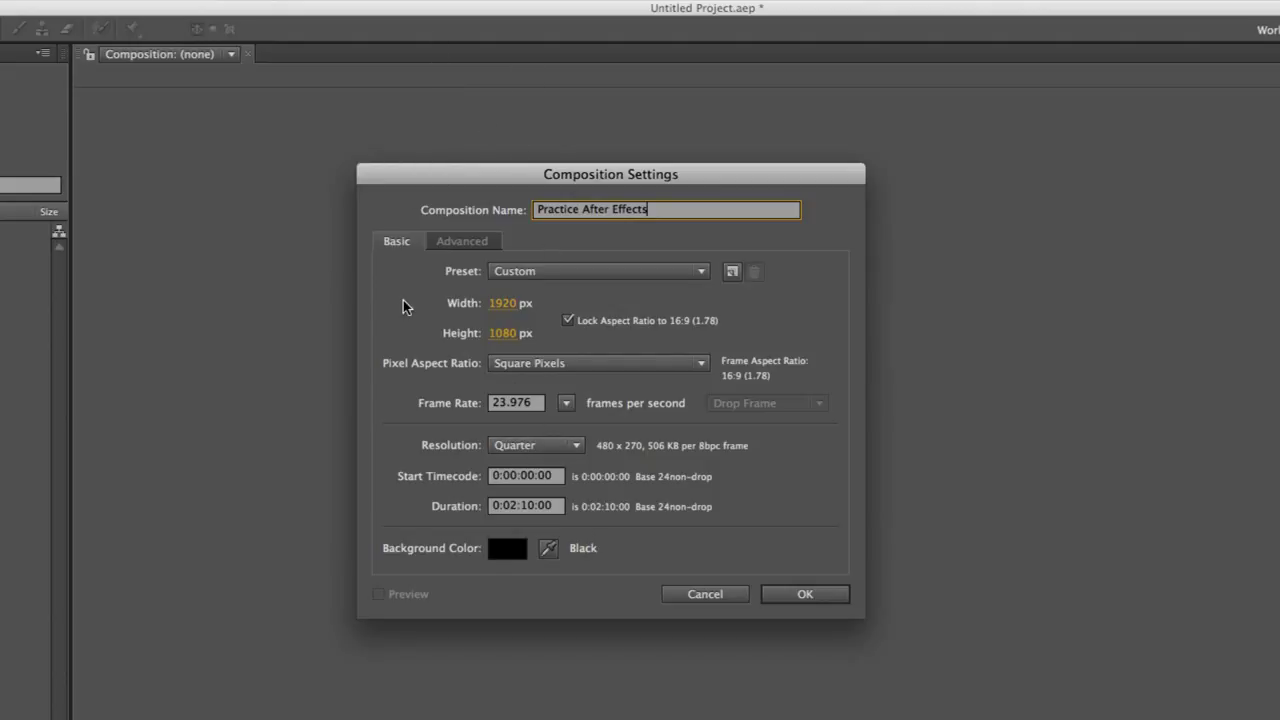
pyautogui.click(519, 272)
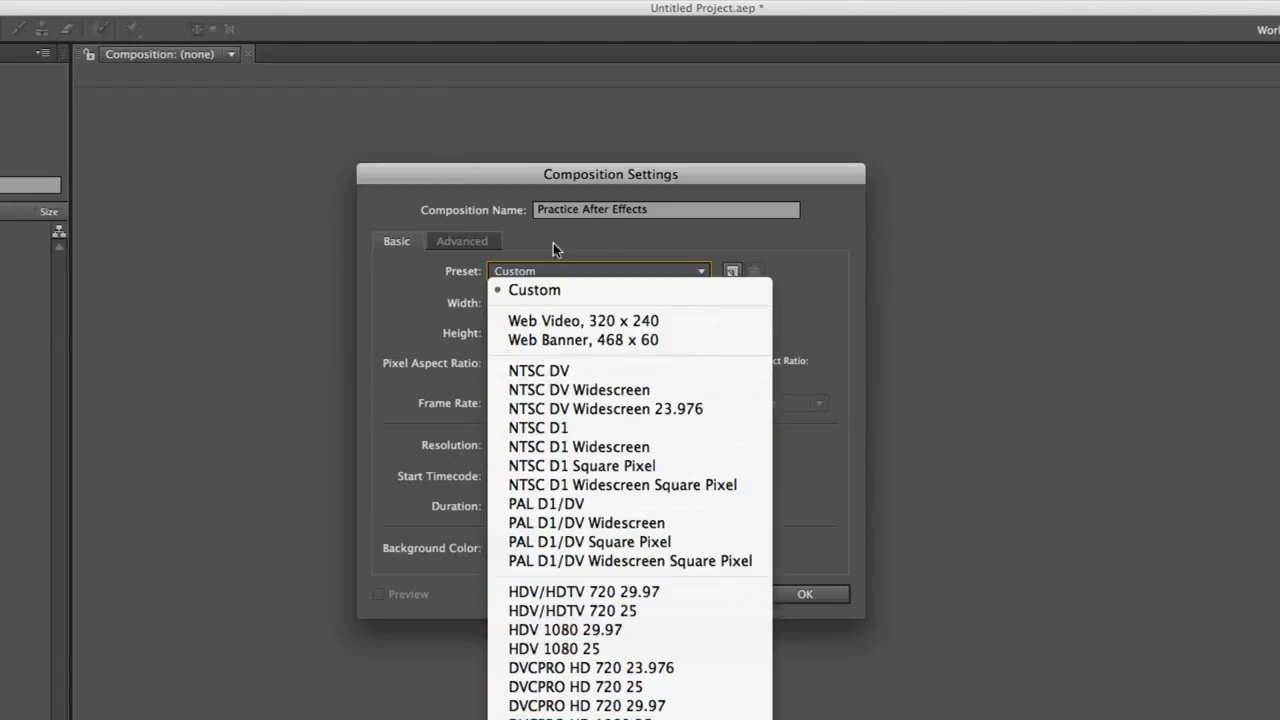
# Step: Close the Preset list, leaving the preset at Custom
pyautogui.click(444, 294)
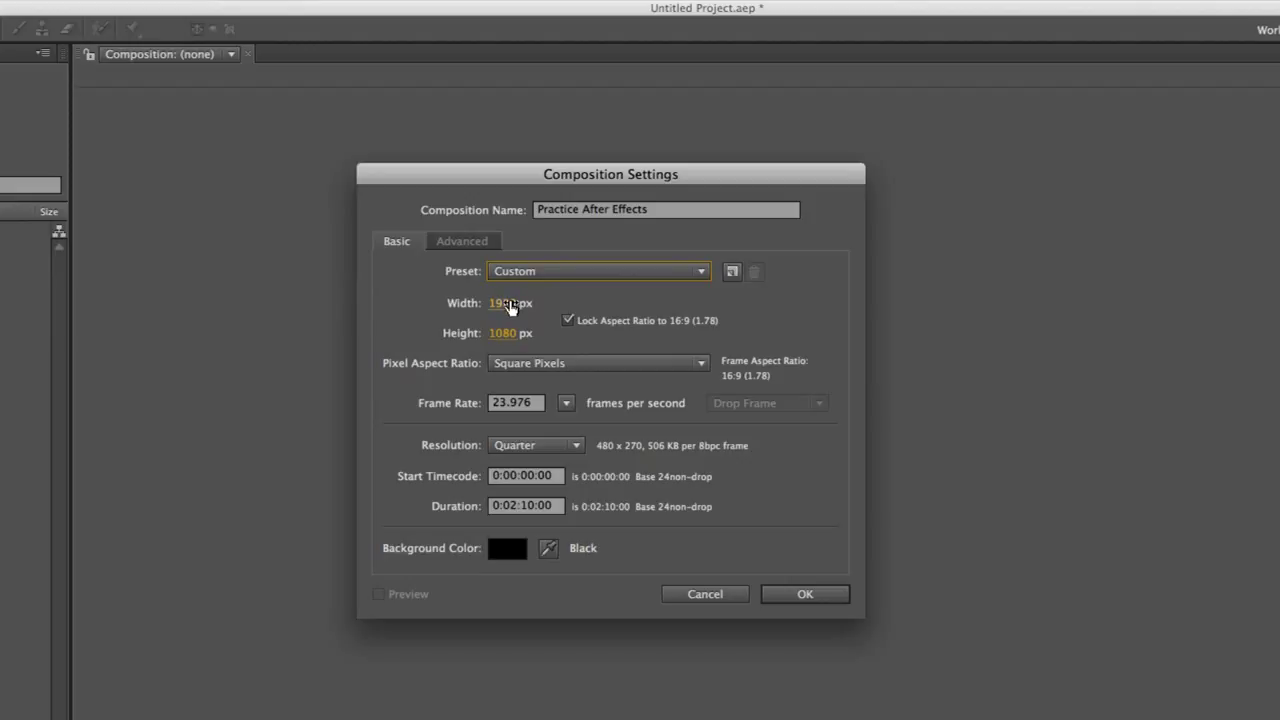
# Step: Set the width to 1280 and toggle the aspect-ratio lock on and off
pyautogui.click(501, 302)
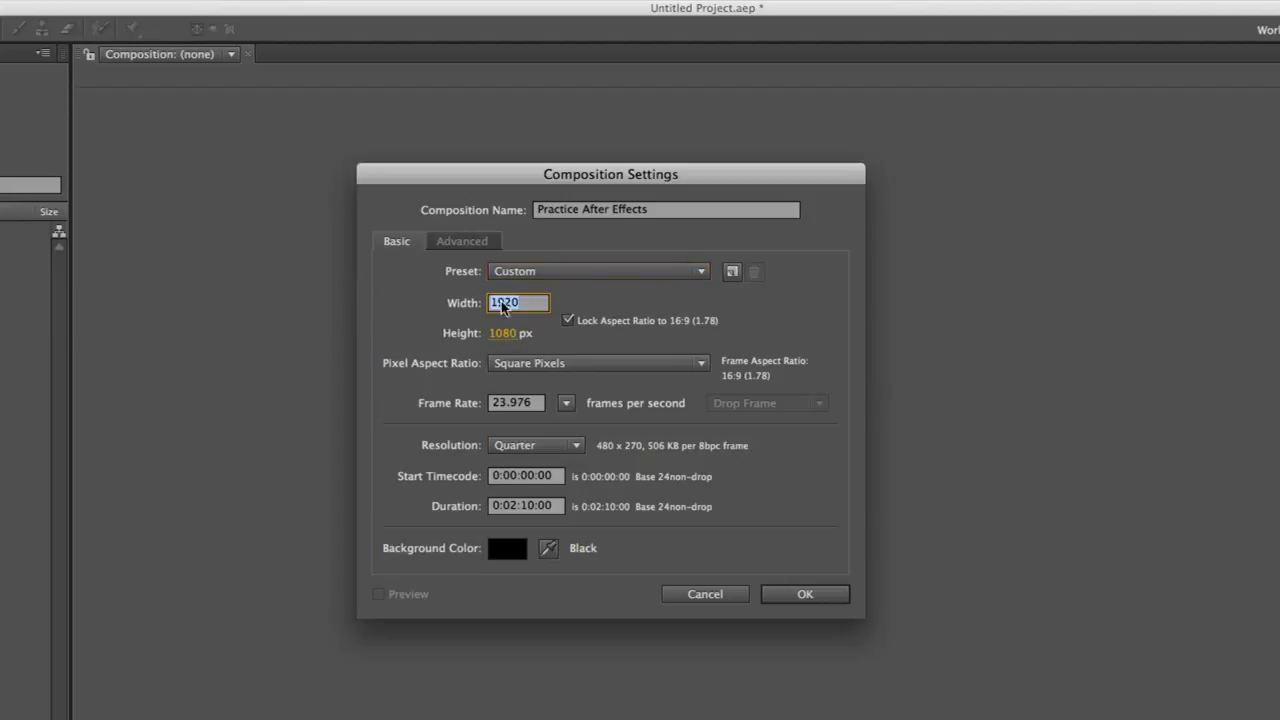
pyautogui.write('1')
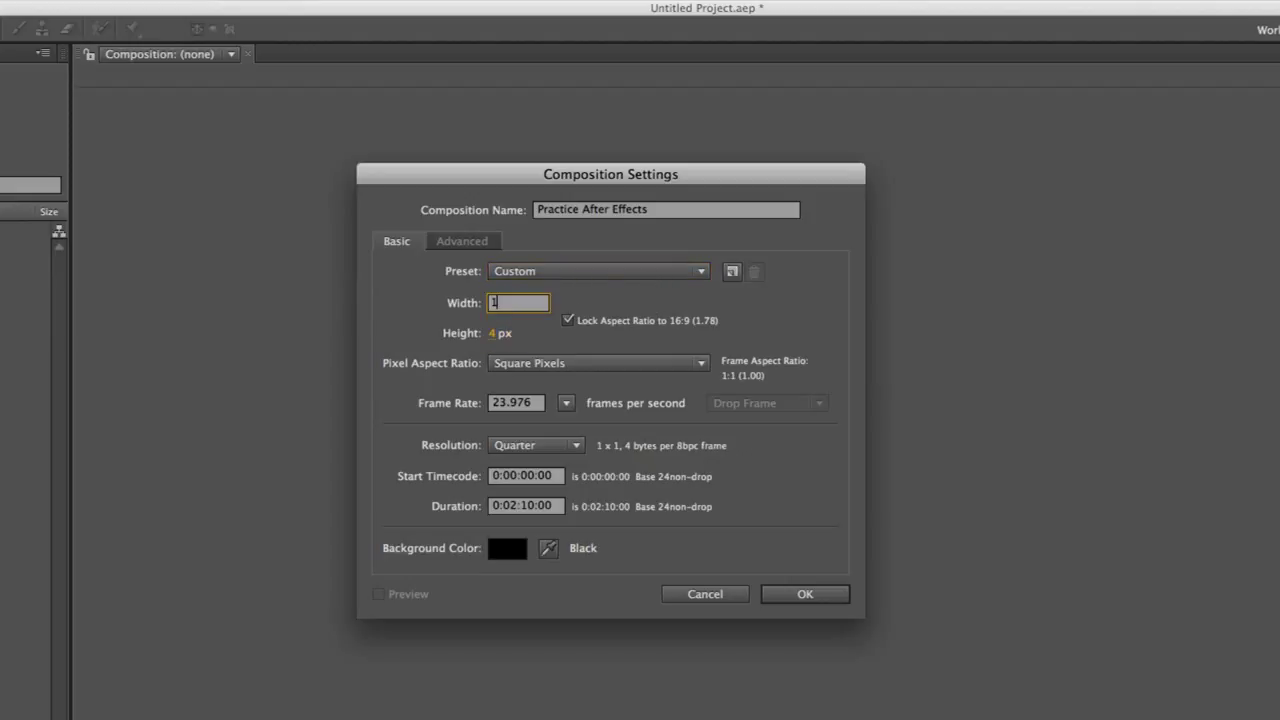
pyautogui.write('280')
pyautogui.press('Tab')
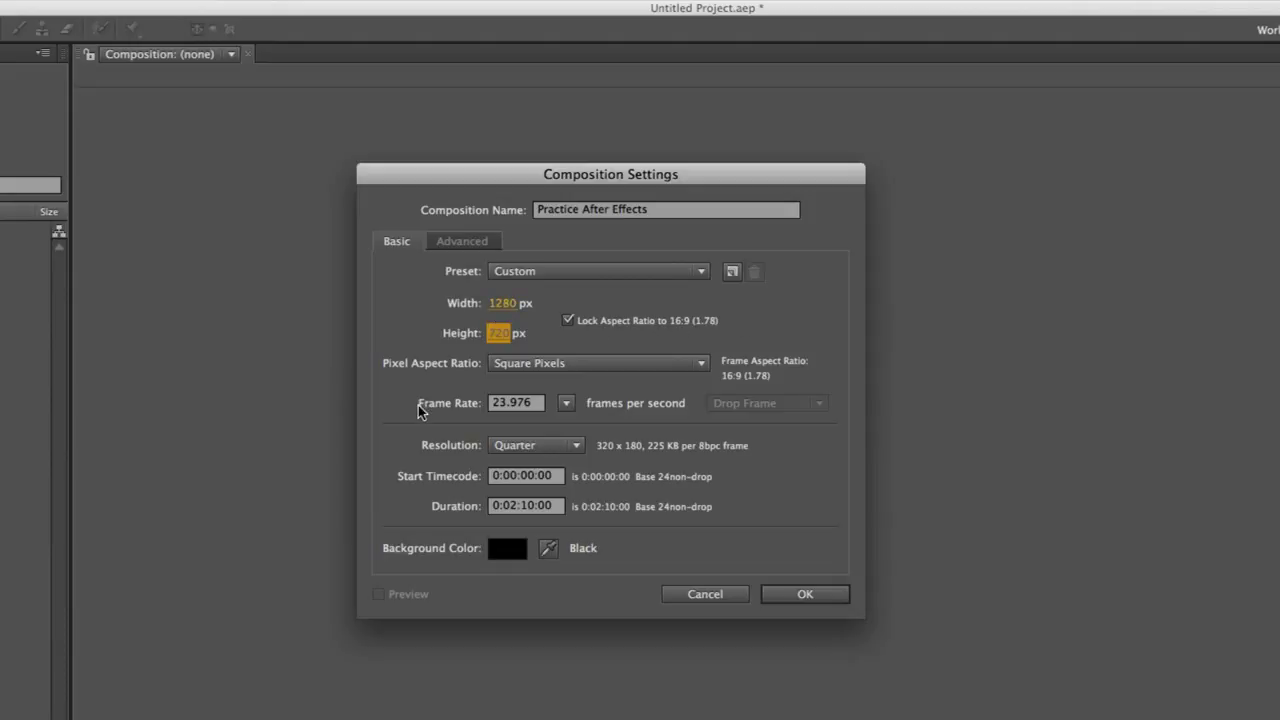
pyautogui.click(567, 321)
pyautogui.click(566, 321)
pyautogui.click(567, 321)
# Step: Set height to 330, relock the ratio, and scrub the width up to 1862 × 480
pyautogui.click(504, 340)
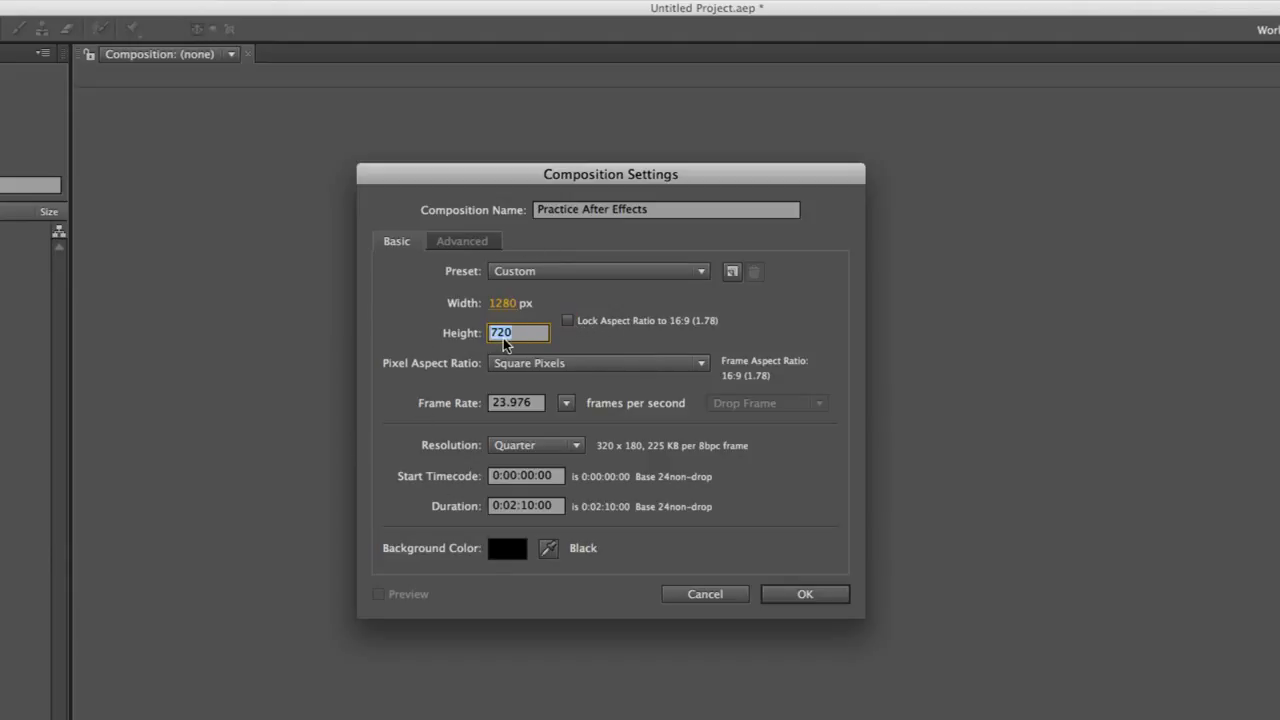
pyautogui.write('330')
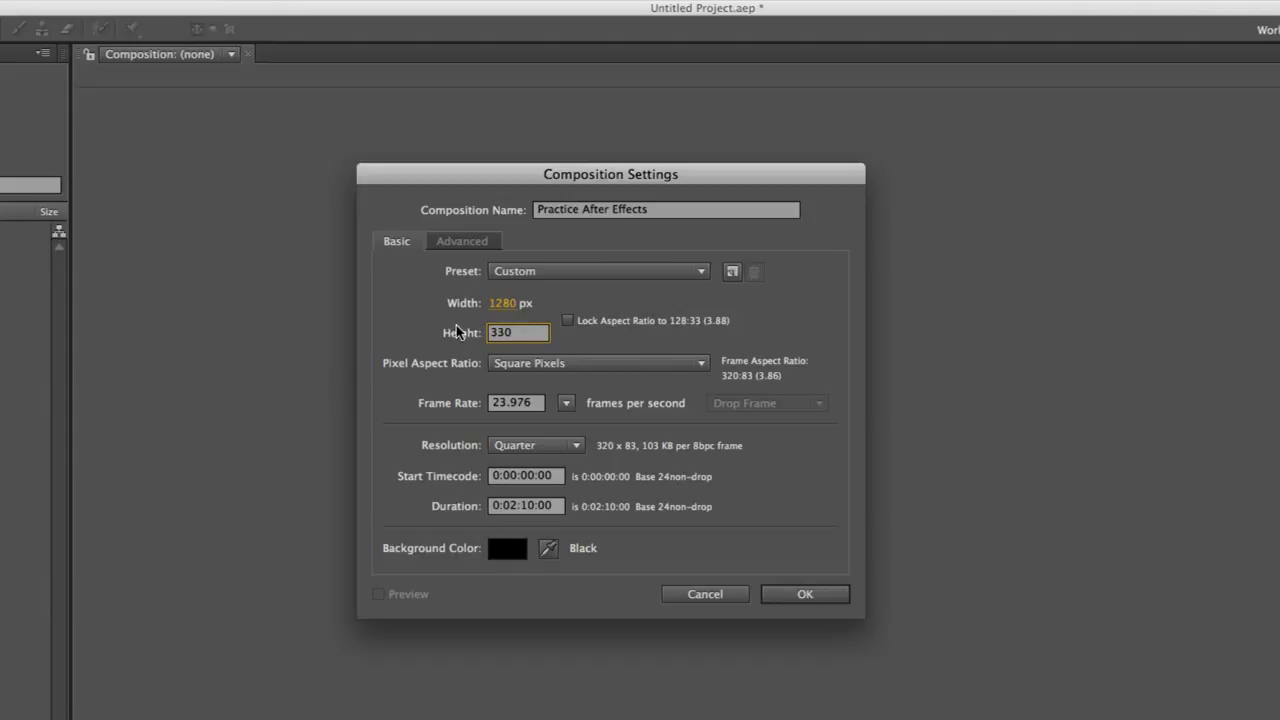
pyautogui.click(450, 325)
pyautogui.click(568, 320)
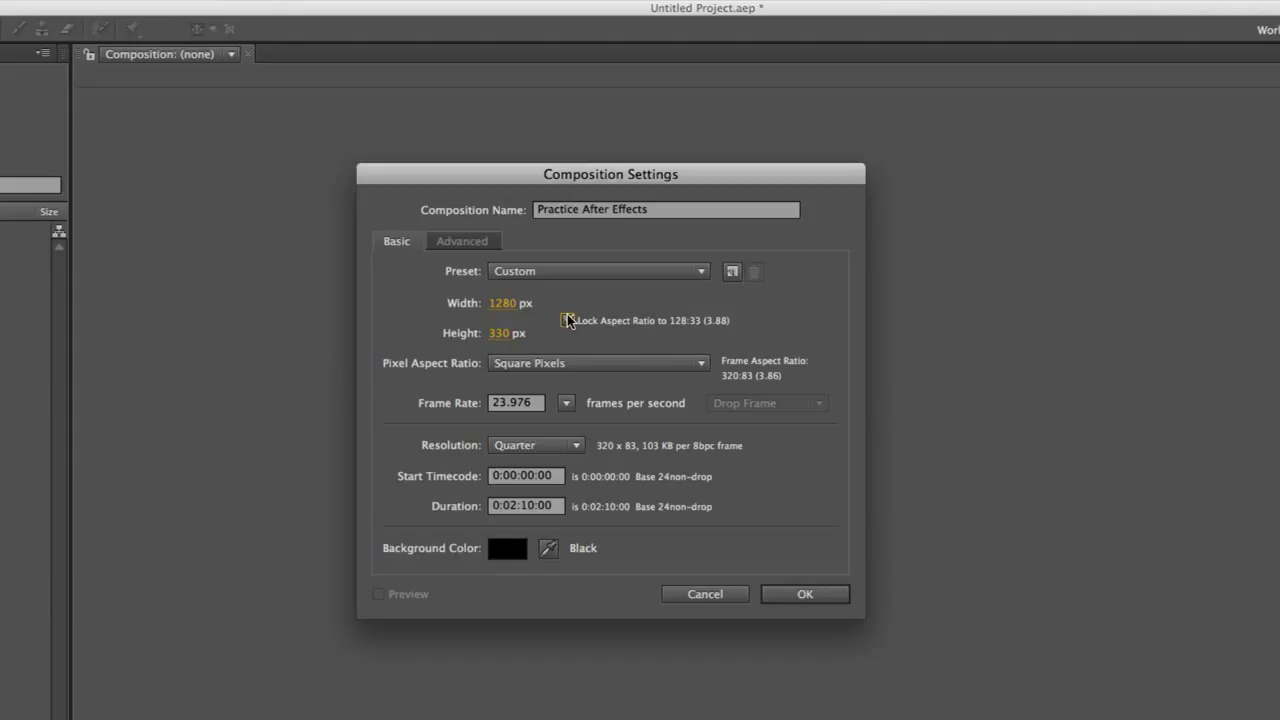
pyautogui.click(500, 306)
pyautogui.moveTo(500, 306); pyautogui.dragTo(618, 297)
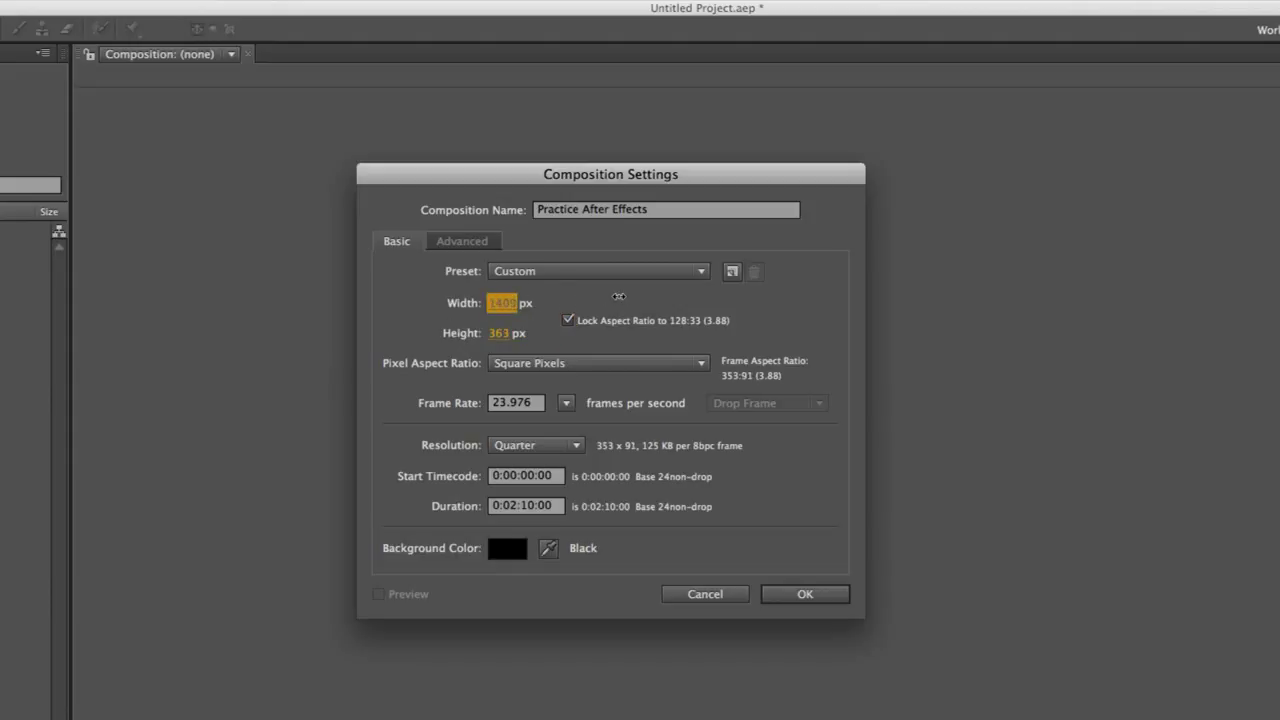
pyautogui.moveTo(488, 311); pyautogui.dragTo(934, 317)
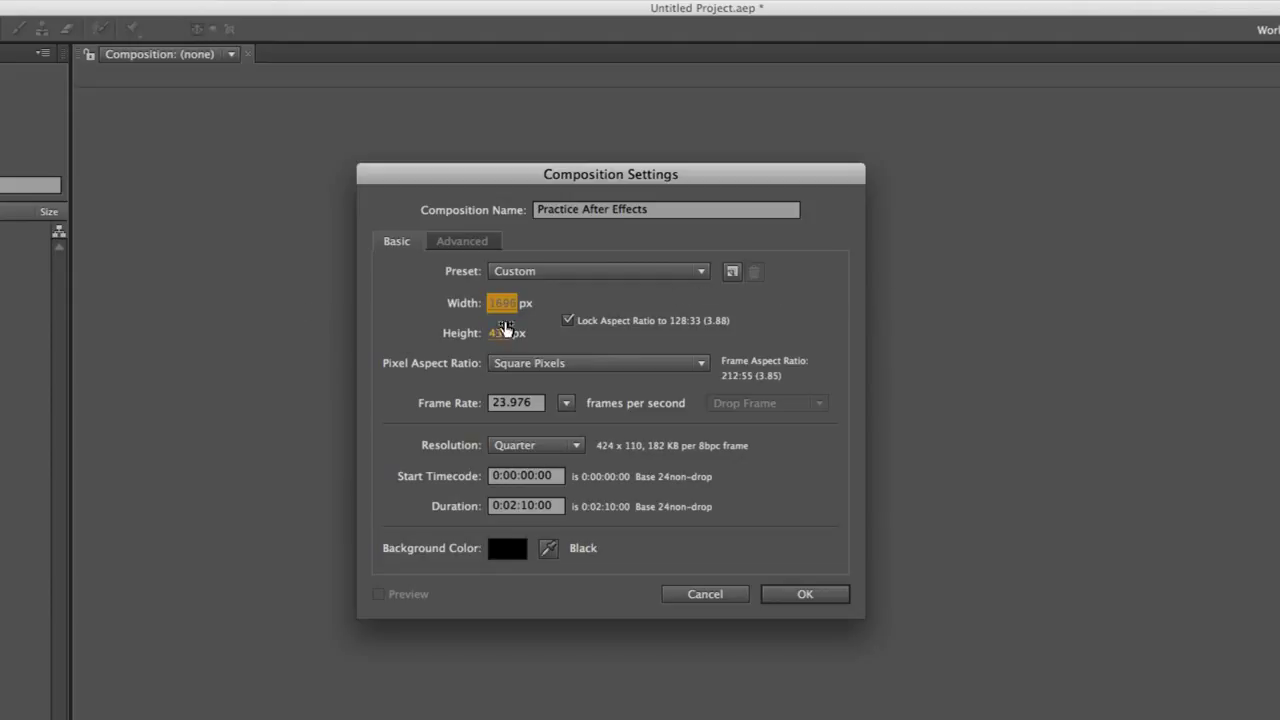
pyautogui.moveTo(488, 322); pyautogui.dragTo(656, 295)
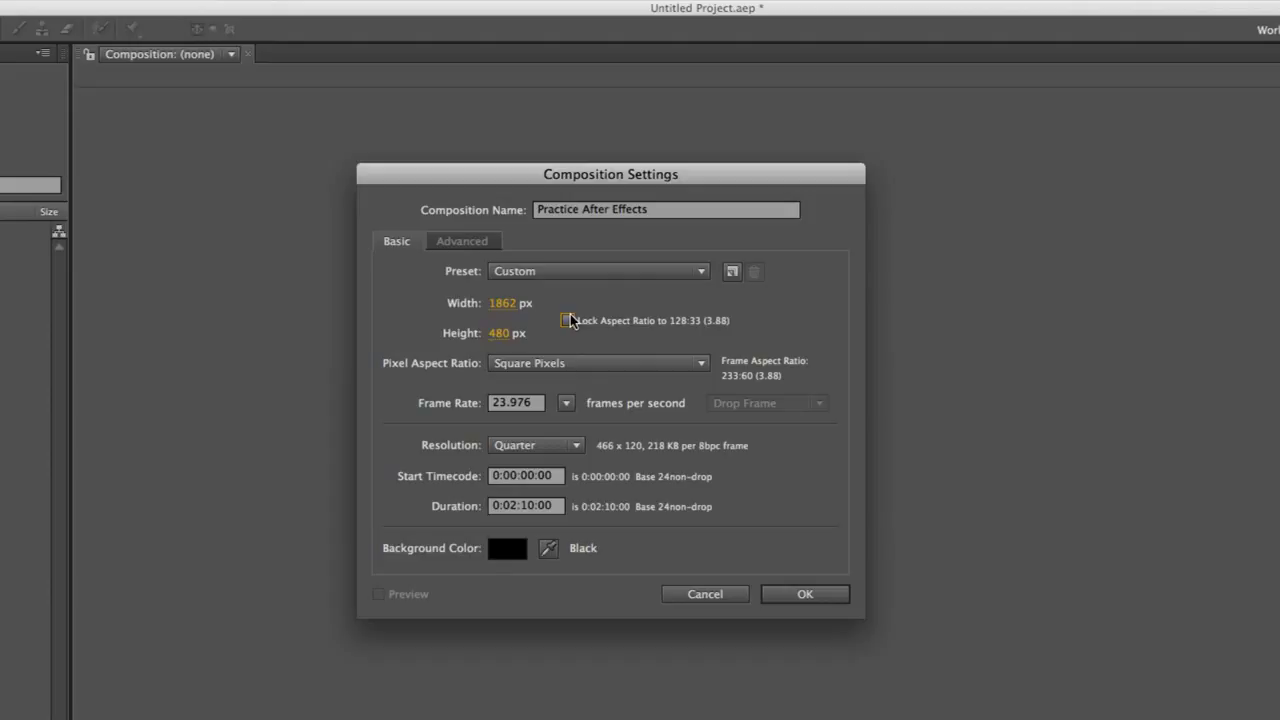
# Step: Unlock the ratio, enter 1920×1080 then 1280×720, and lock the 16:9 aspect ratio
pyautogui.click(567, 320)
pyautogui.click(502, 303)
pyautogui.write('1920')
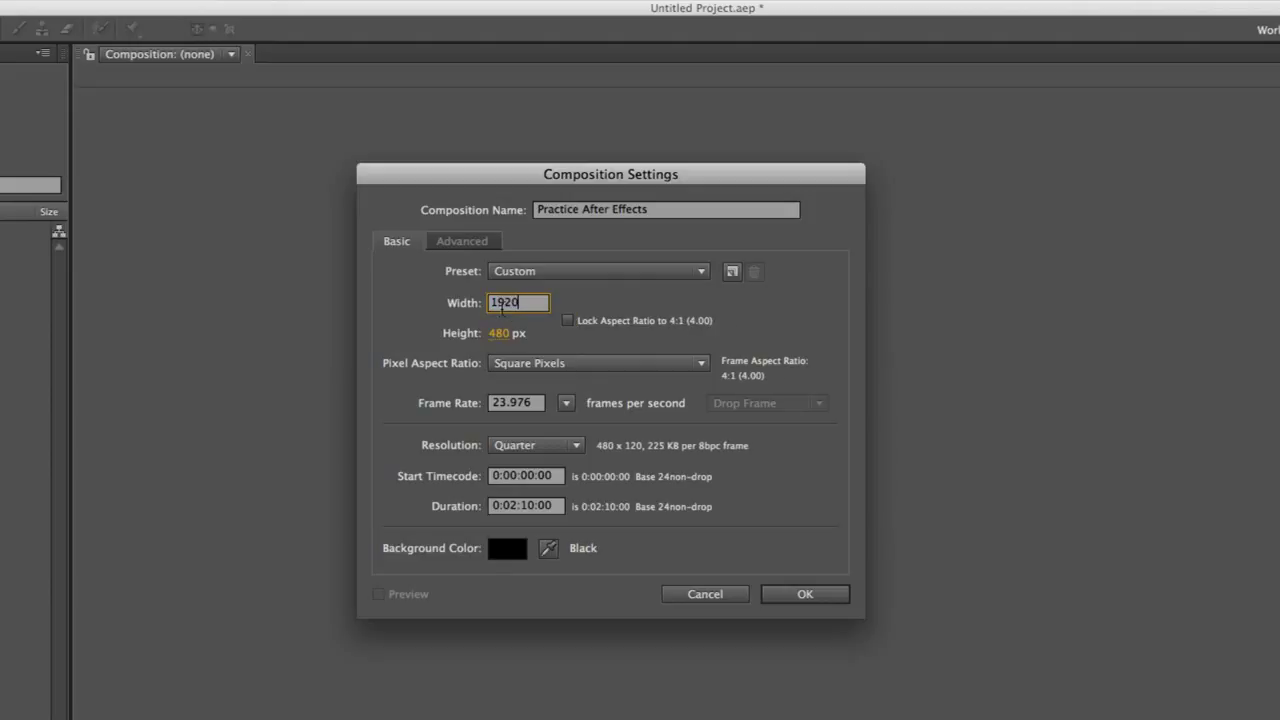
pyautogui.press('Tab')
pyautogui.write('1080')
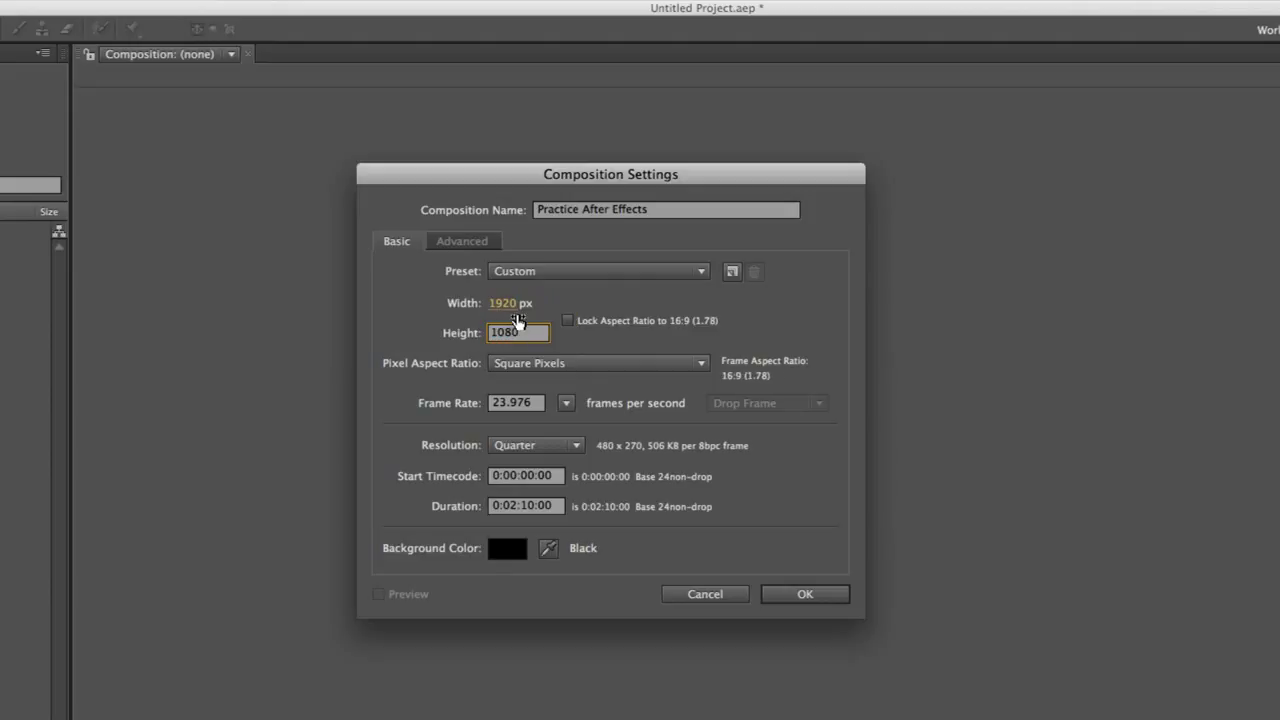
pyautogui.click(515, 310)
pyautogui.write('1280')
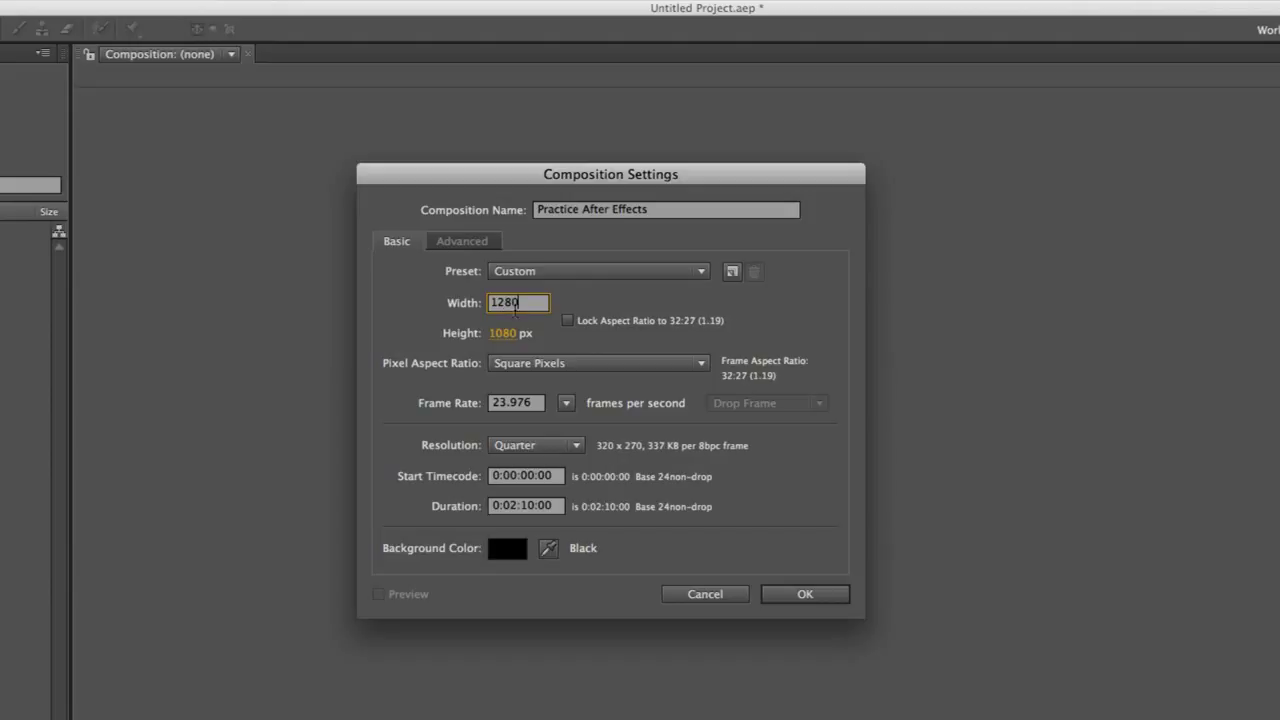
pyautogui.press('Tab')
pyautogui.write('720')
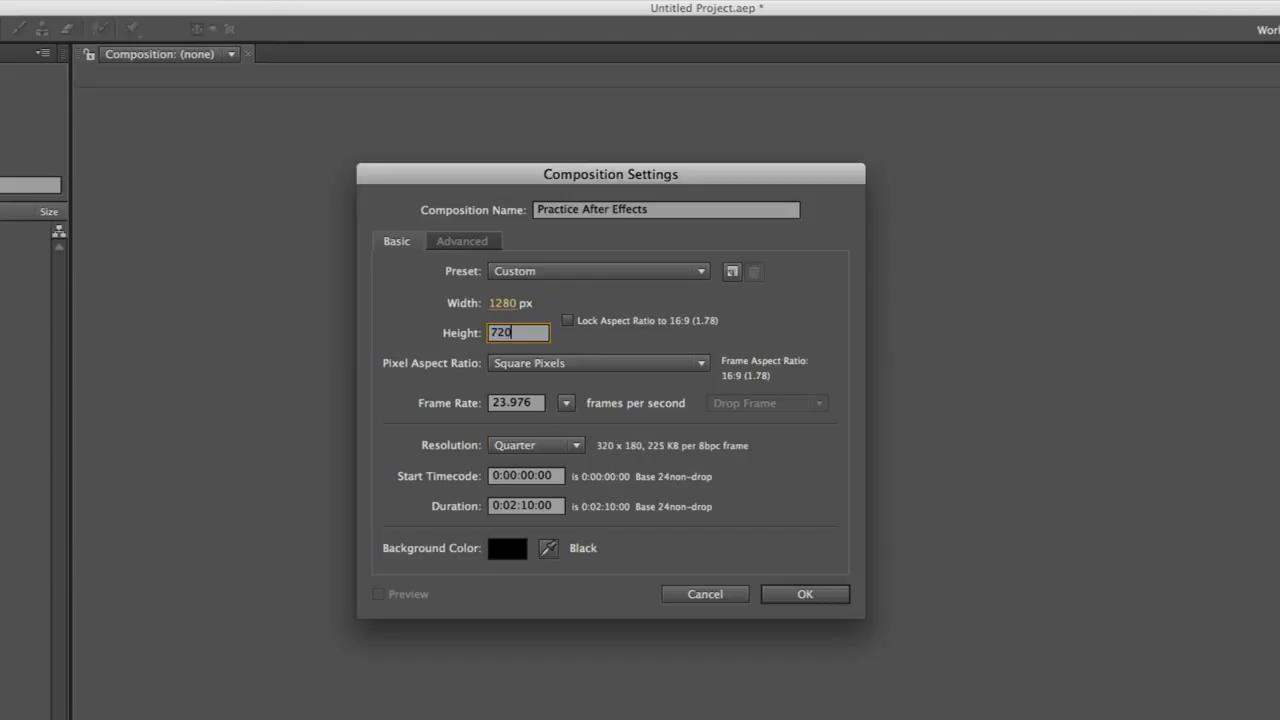
pyautogui.click(569, 322)
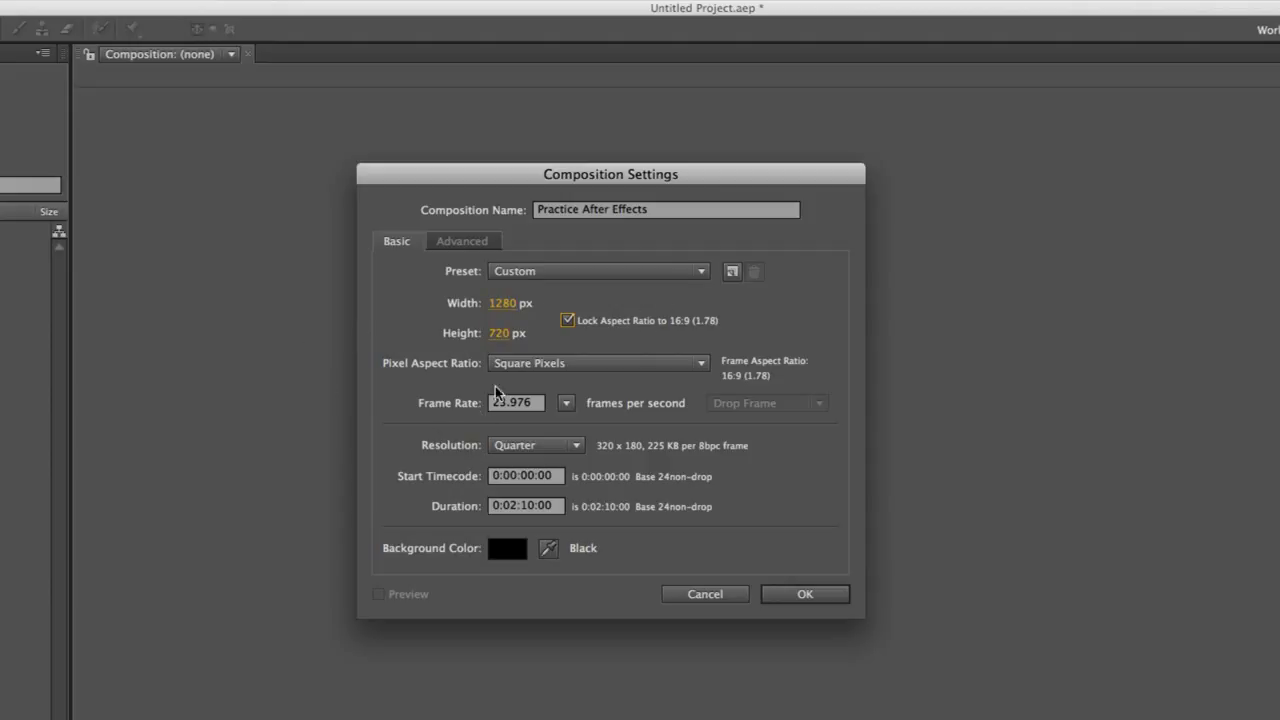
# Step: Keep Square Pixels and commit a 23.976 fps frame rate
pyautogui.click(527, 364)
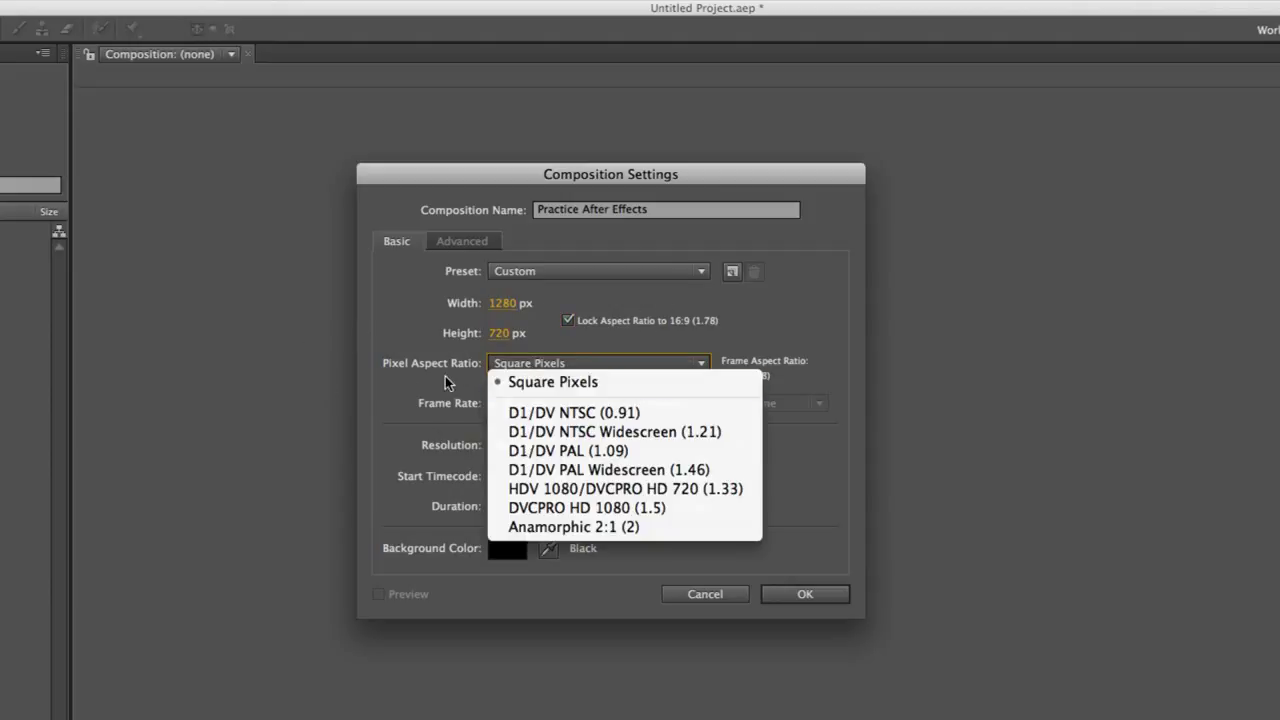
pyautogui.click(539, 382)
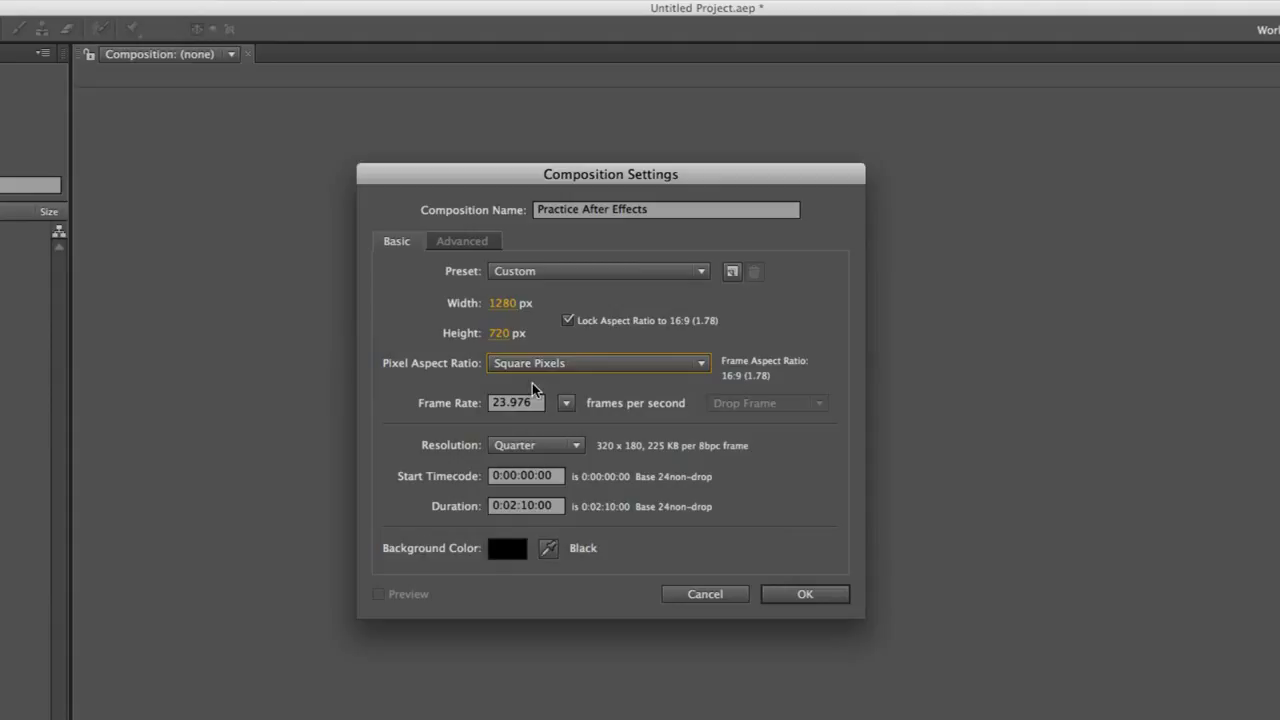
pyautogui.click(567, 403)
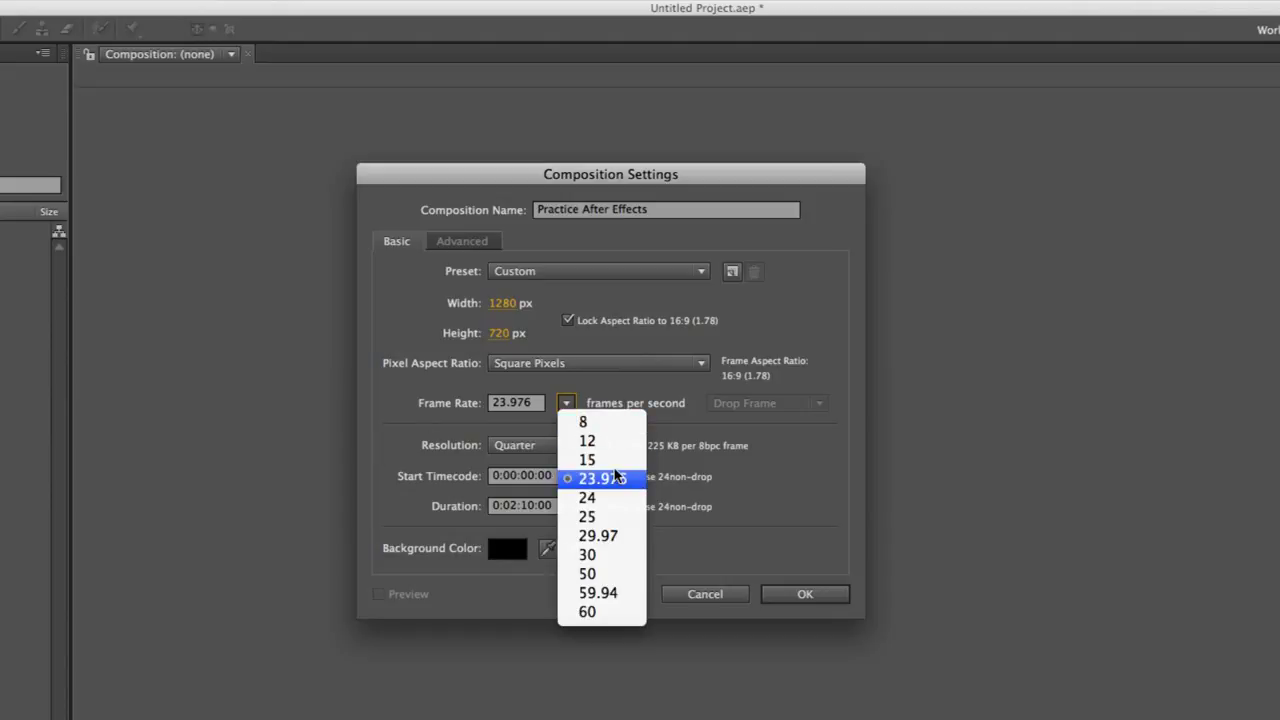
pyautogui.click(426, 400)
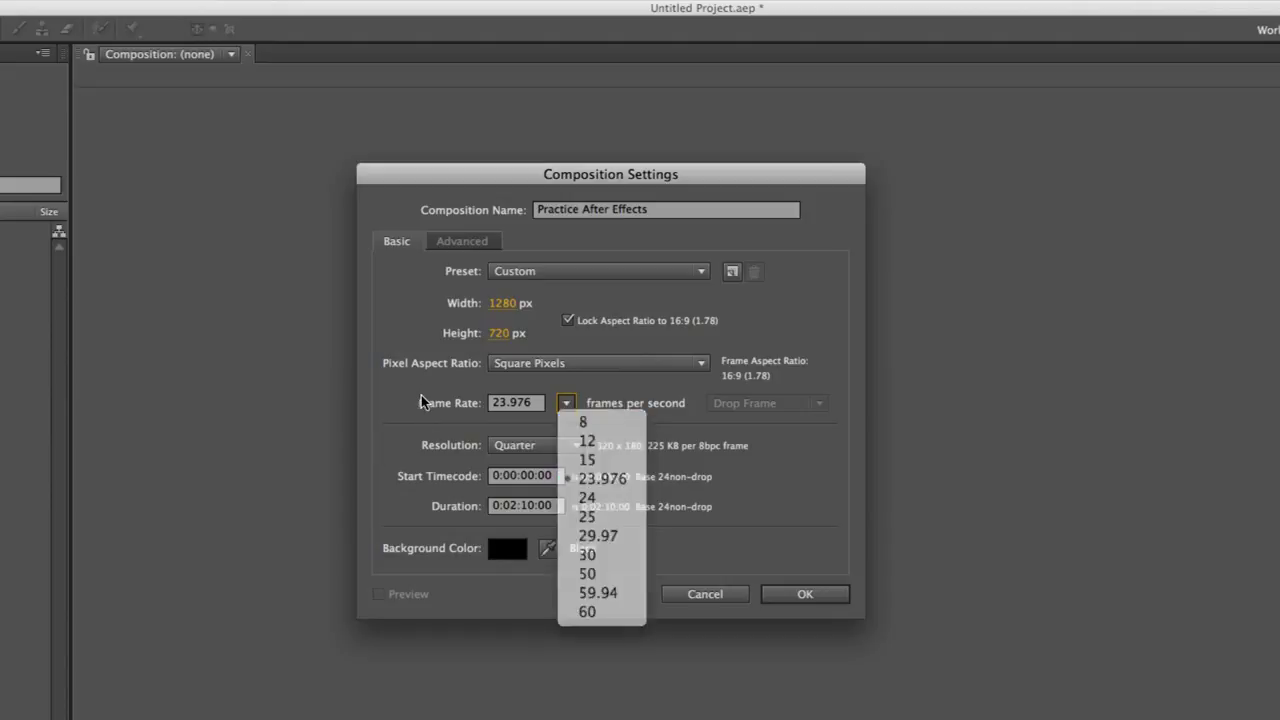
pyautogui.click(528, 402)
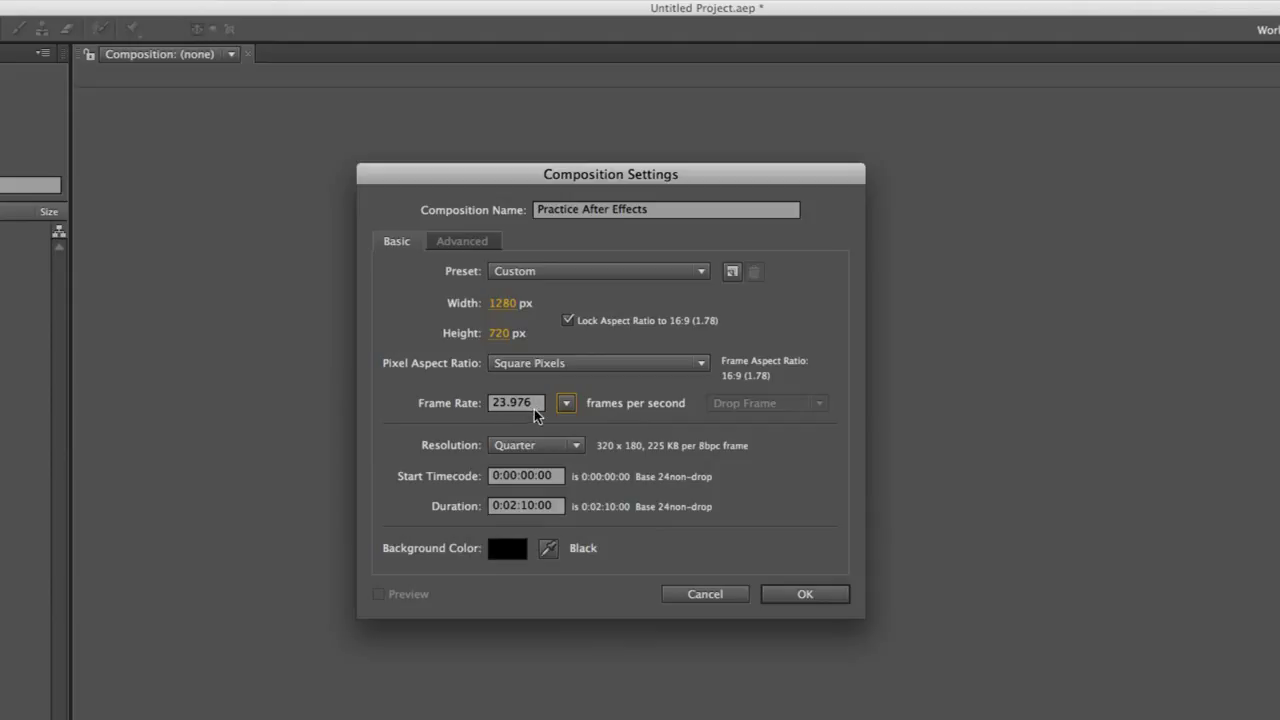
pyautogui.click(427, 434)
# Step: Change the resolution from Quarter to Full, rechecking the list without changing it
pyautogui.click(542, 443)
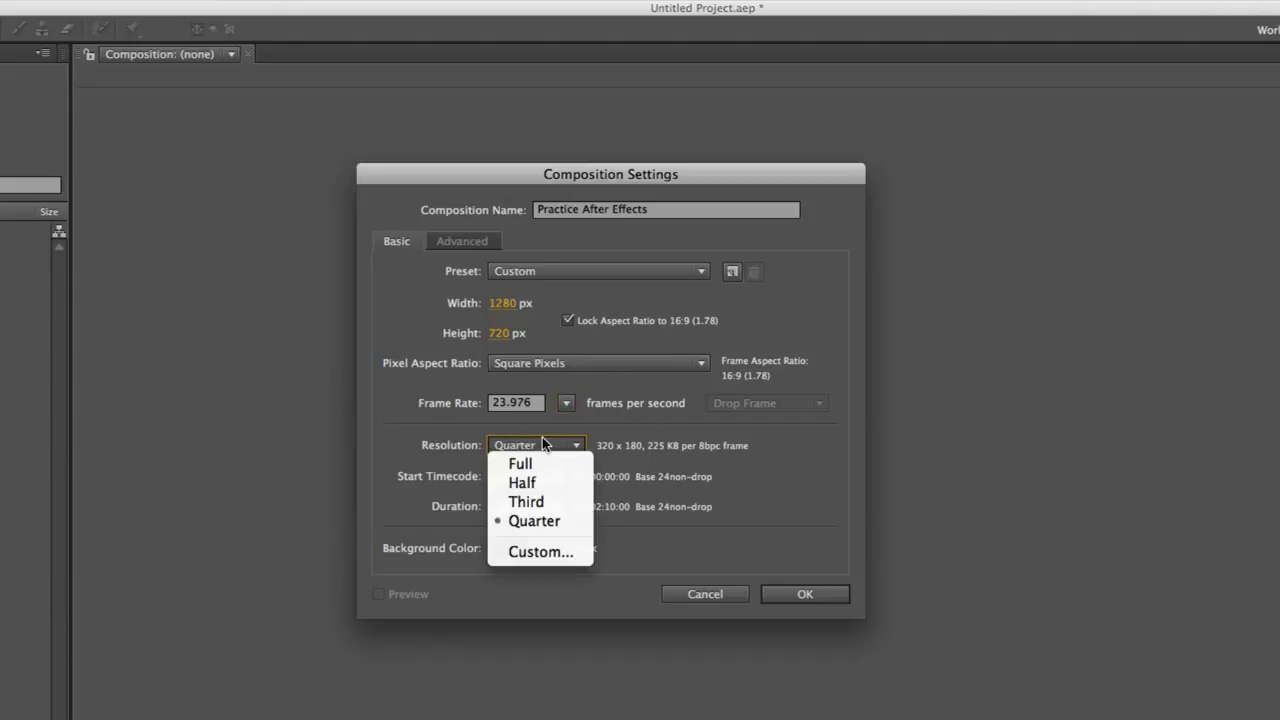
pyautogui.click(524, 463)
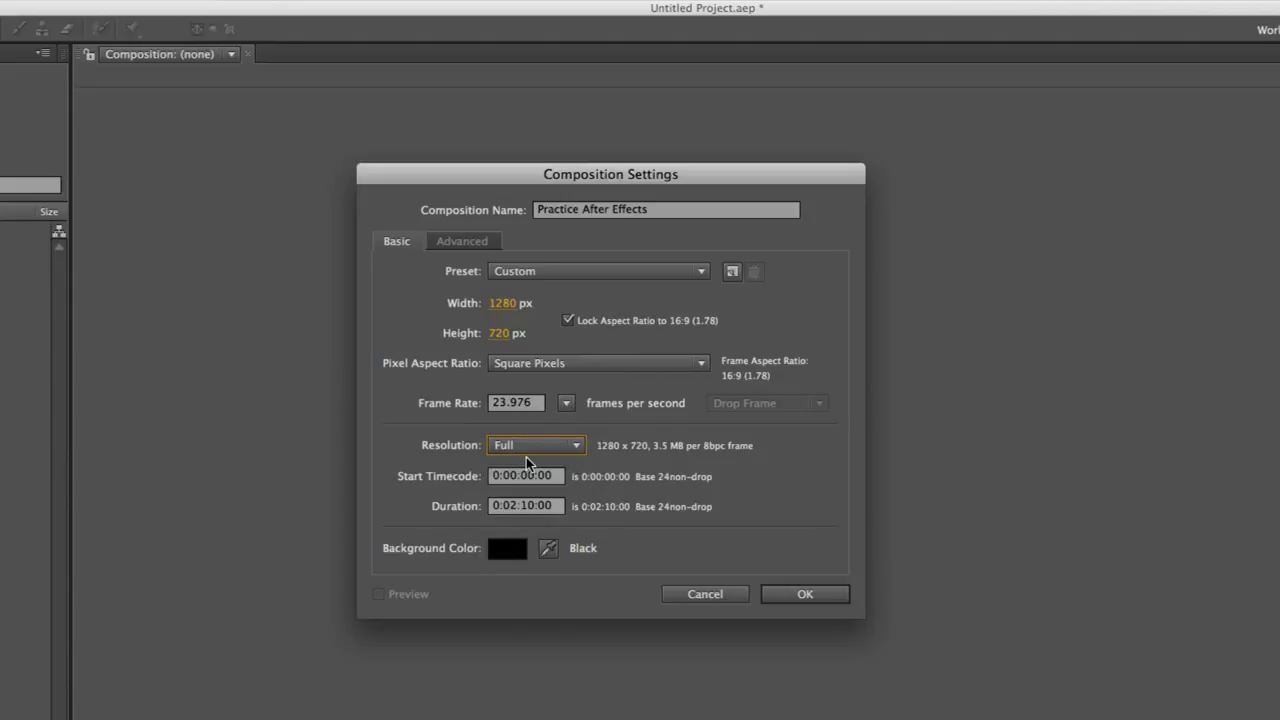
pyautogui.click(573, 450)
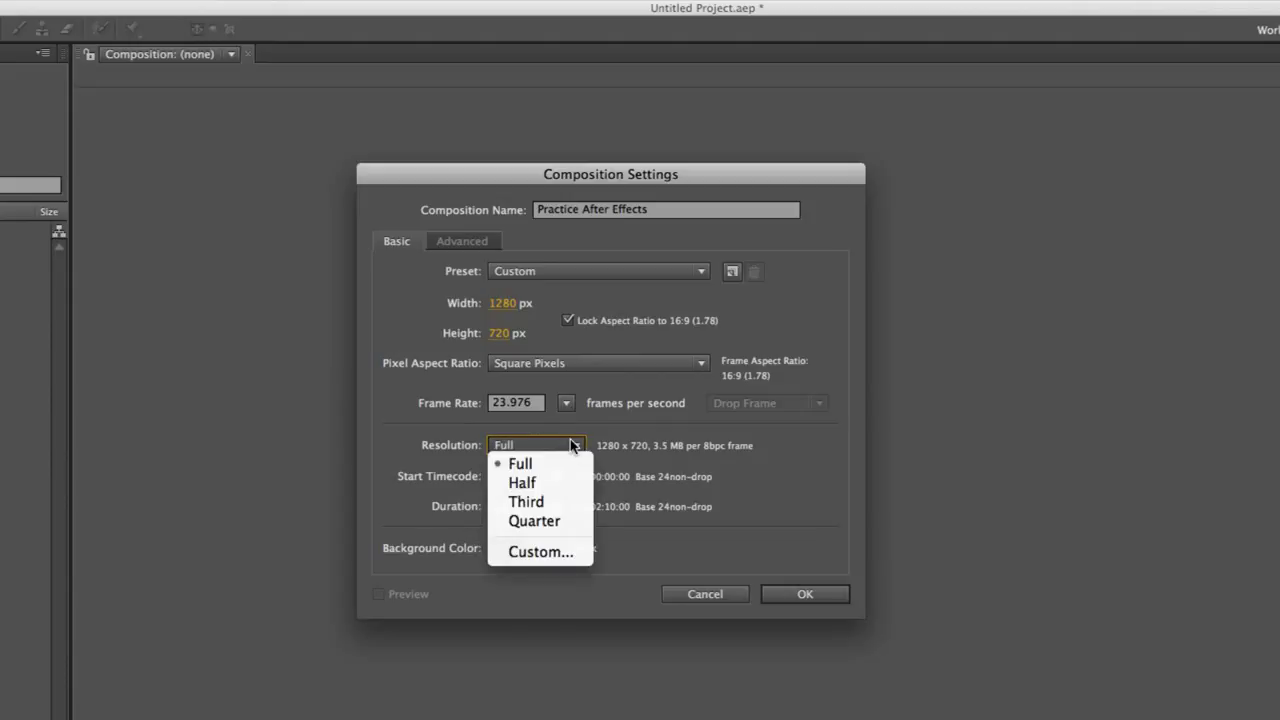
pyautogui.click(380, 442)
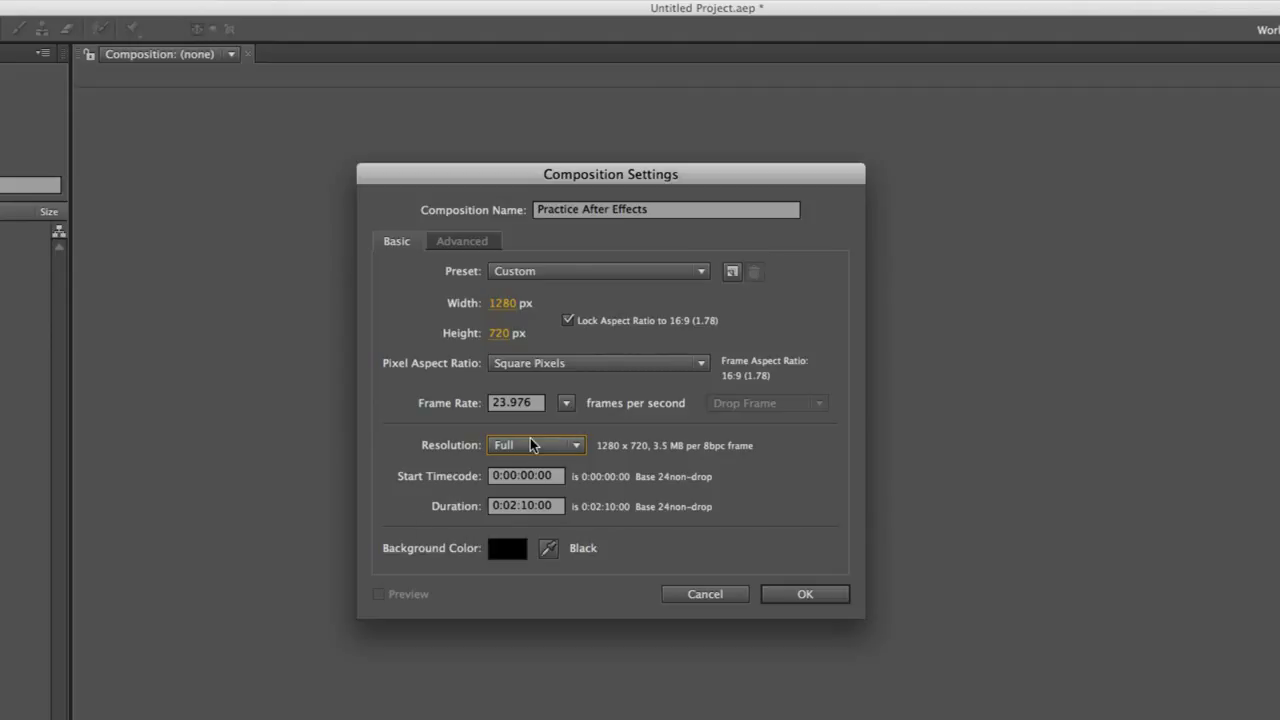
pyautogui.click(494, 450)
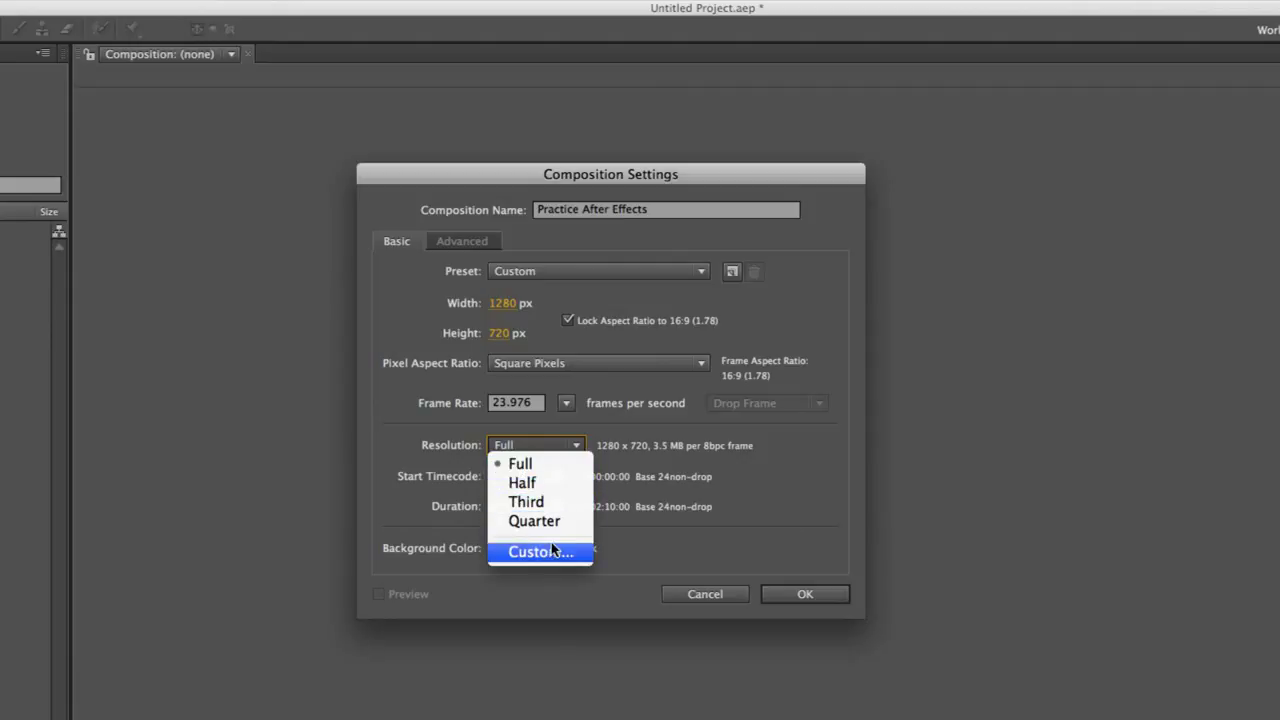
pyautogui.click(455, 432)
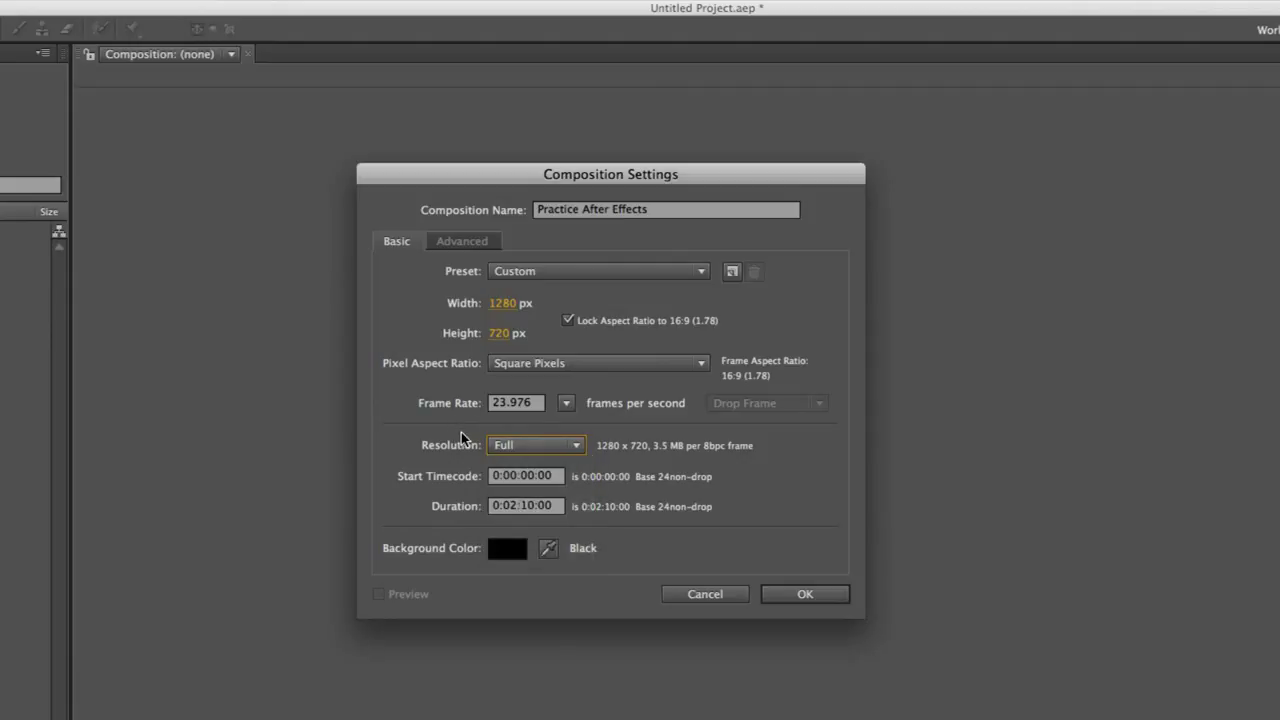
pyautogui.click(549, 447)
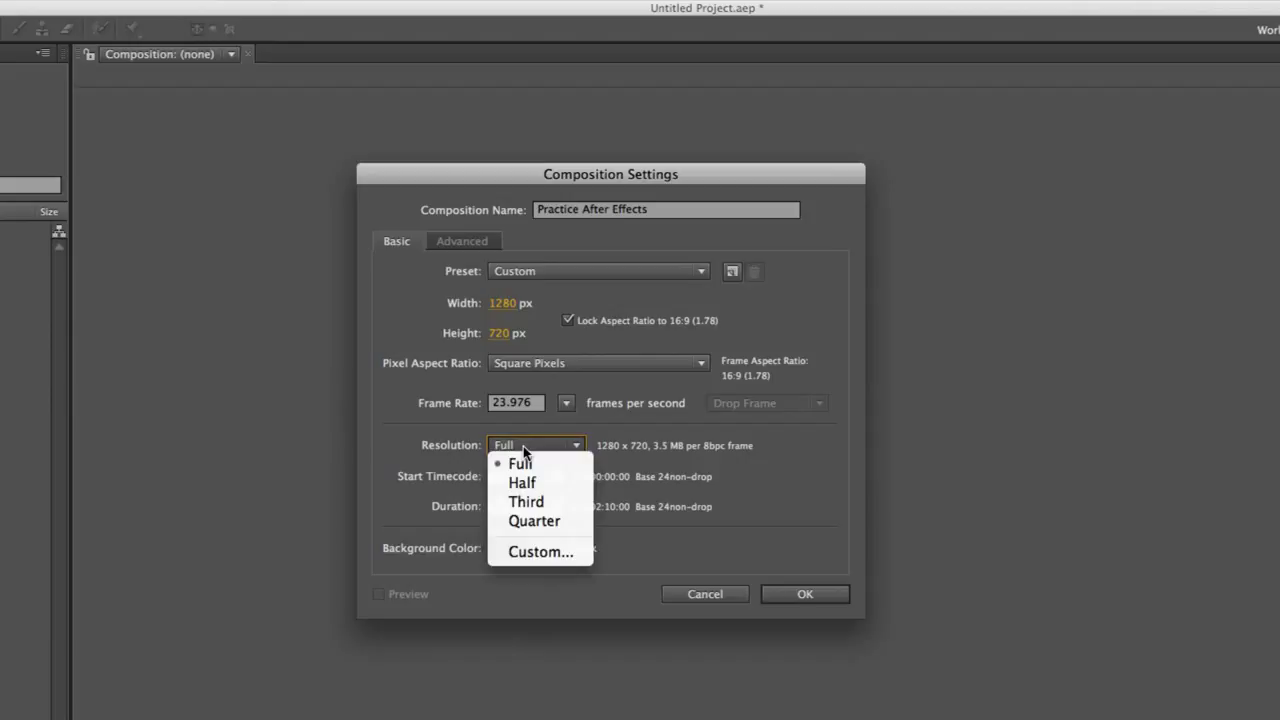
pyautogui.click(430, 457)
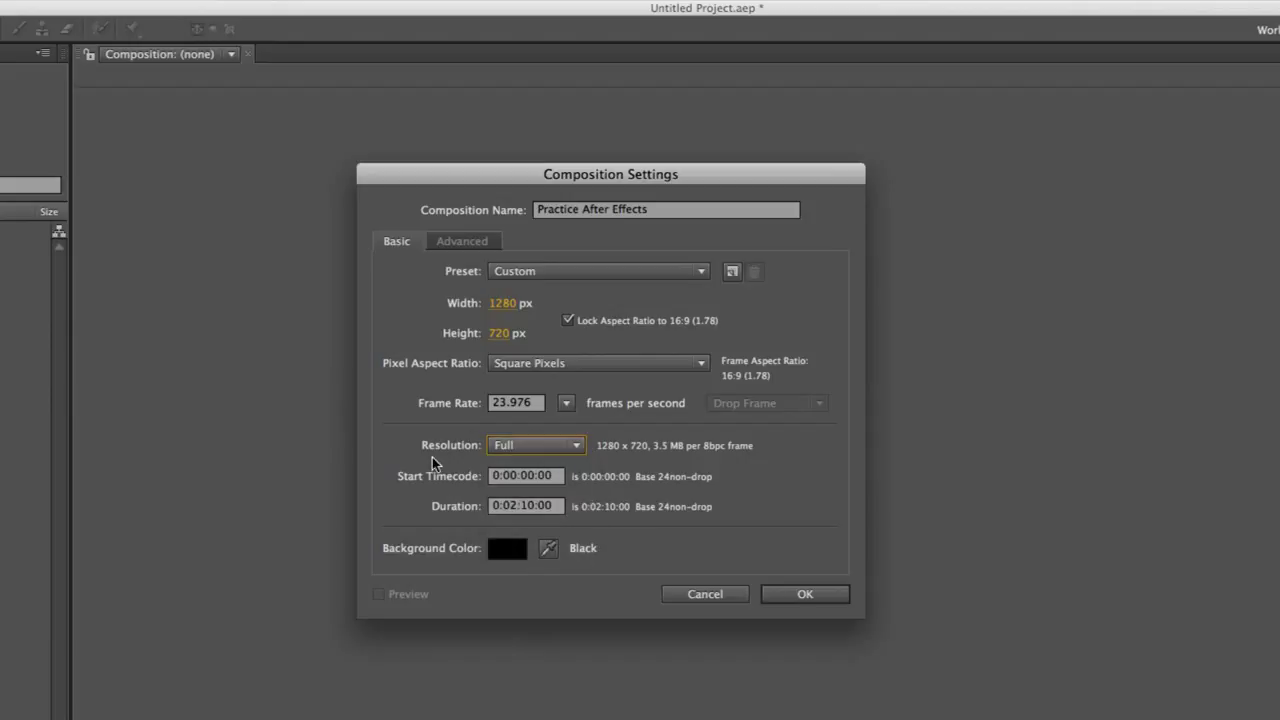
# Step: Enter a 0:00:10:00 duration, then view the Advanced tab and return to Basic
pyautogui.click(516, 508)
pyautogui.doubleClick(524, 512)
pyautogui.click(716, 486)
pyautogui.click(465, 247)
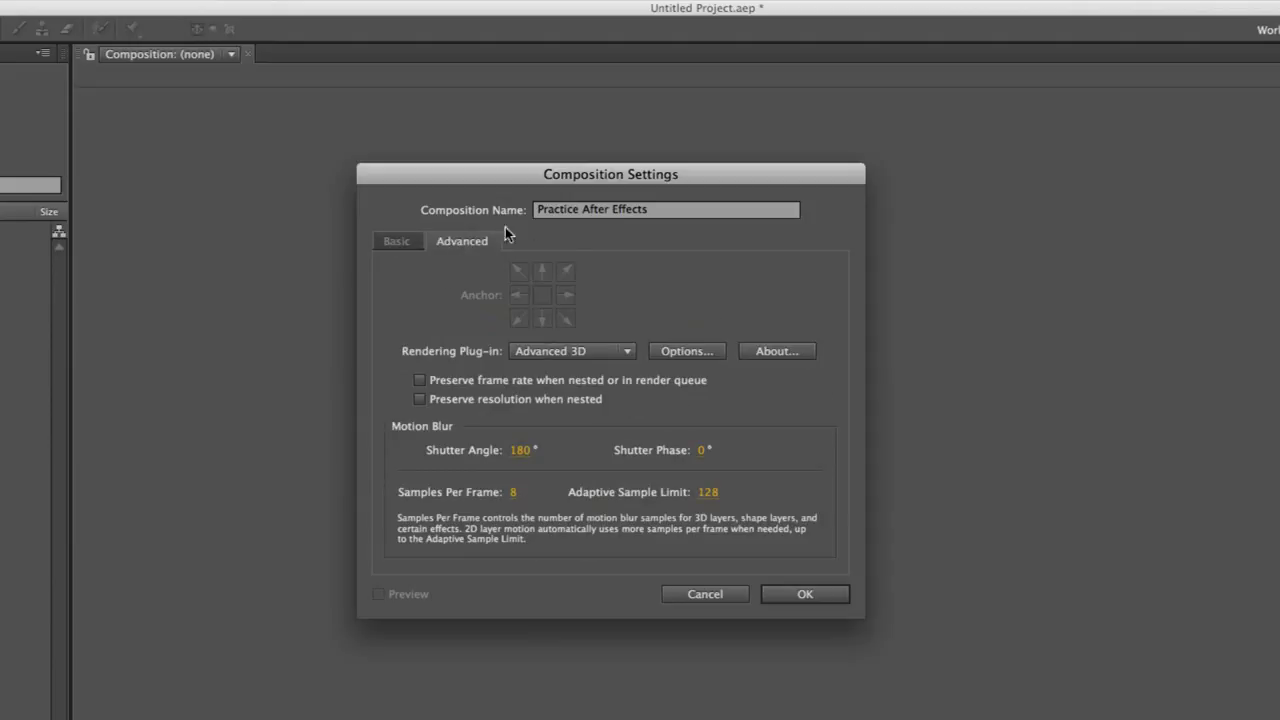
pyautogui.click(400, 241)
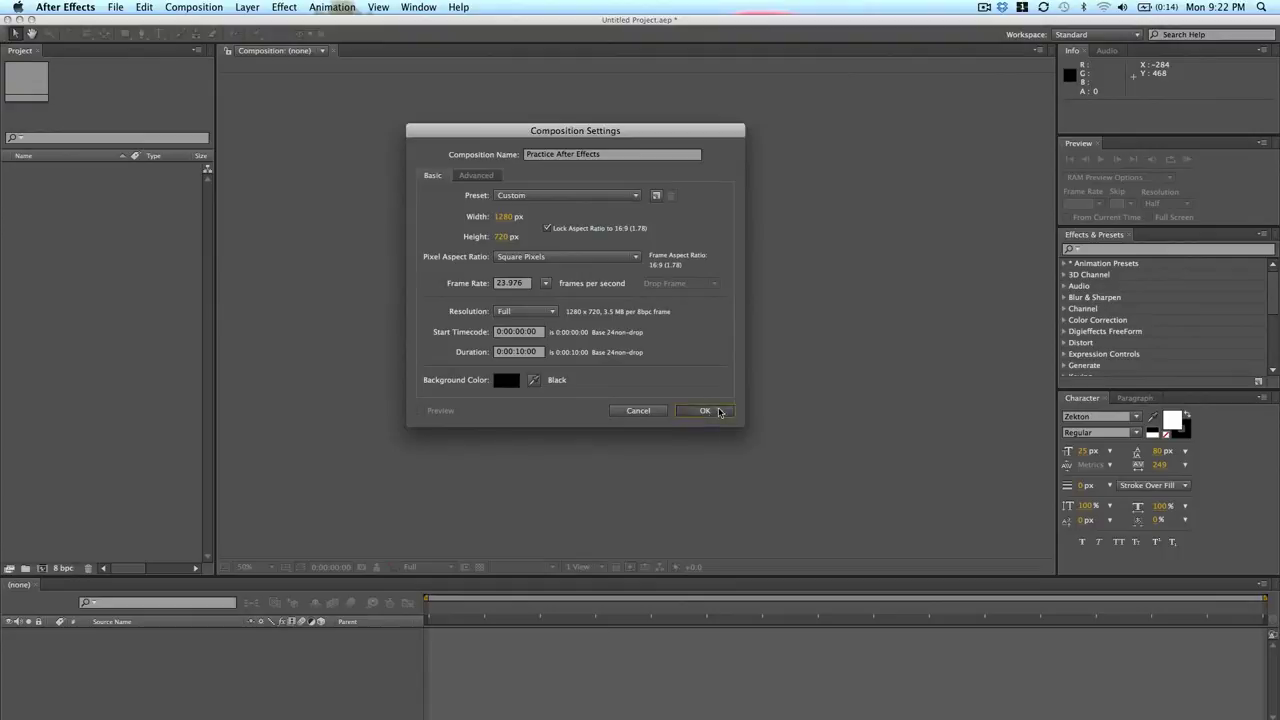
# Step: Create the composition, fit the viewer up to 100%, and widen the project panel
pyautogui.click(705, 411)
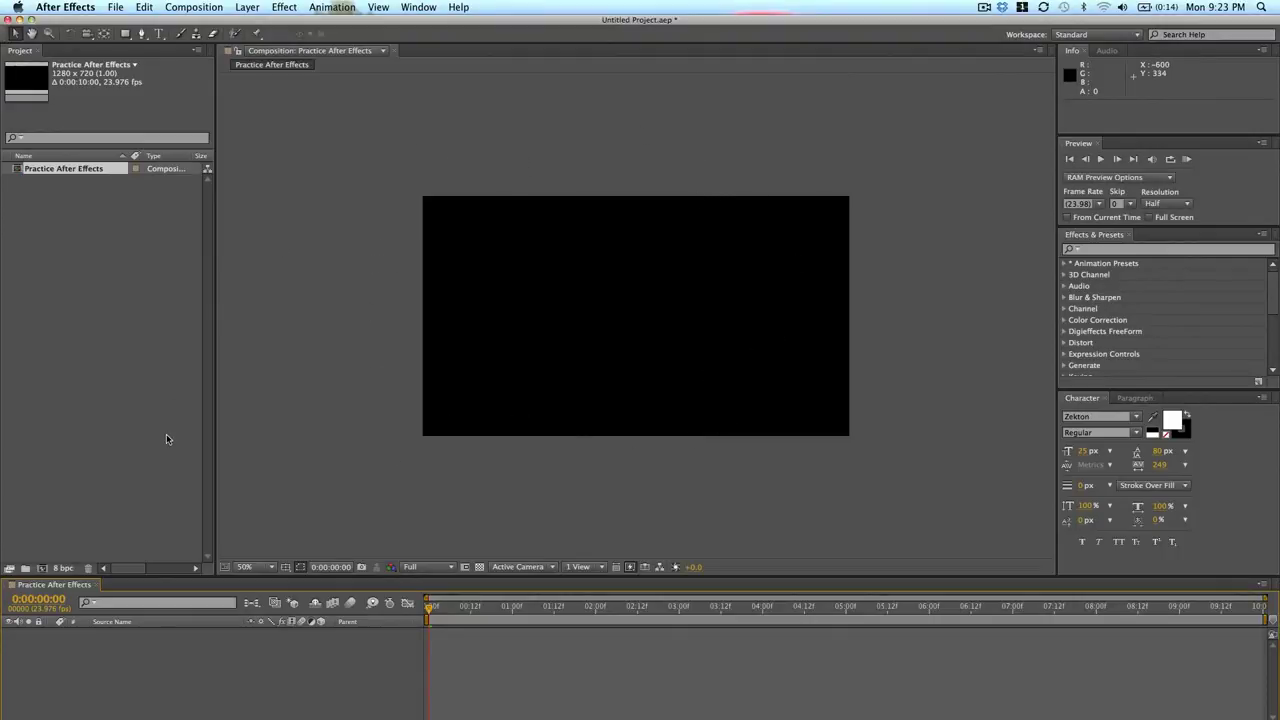
pyautogui.click(246, 568)
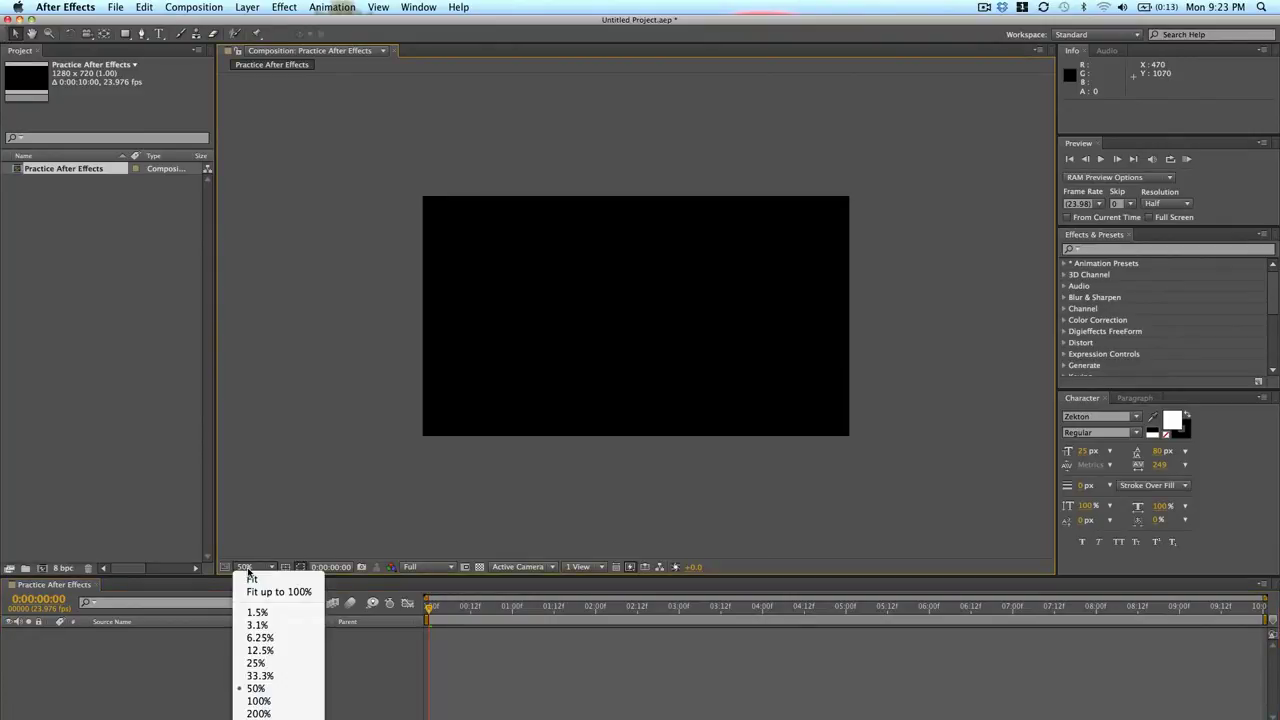
pyautogui.click(260, 593)
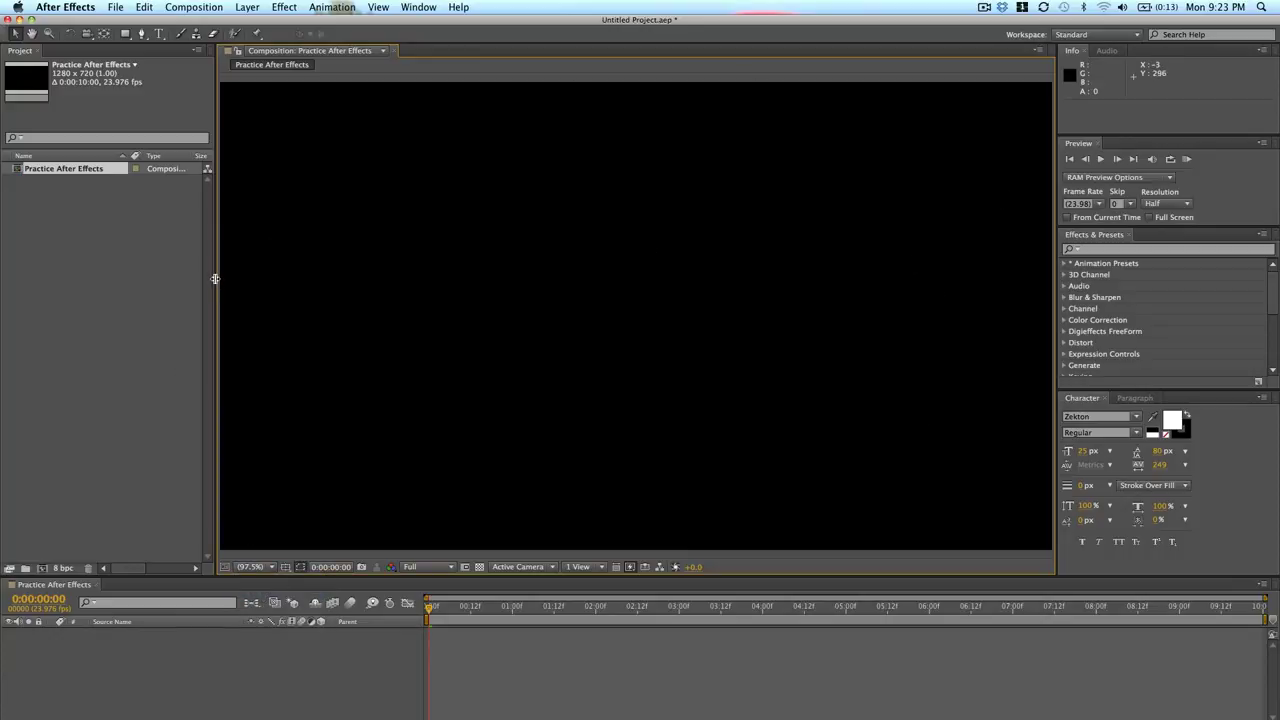
pyautogui.moveTo(215, 279); pyautogui.dragTo(244, 268)
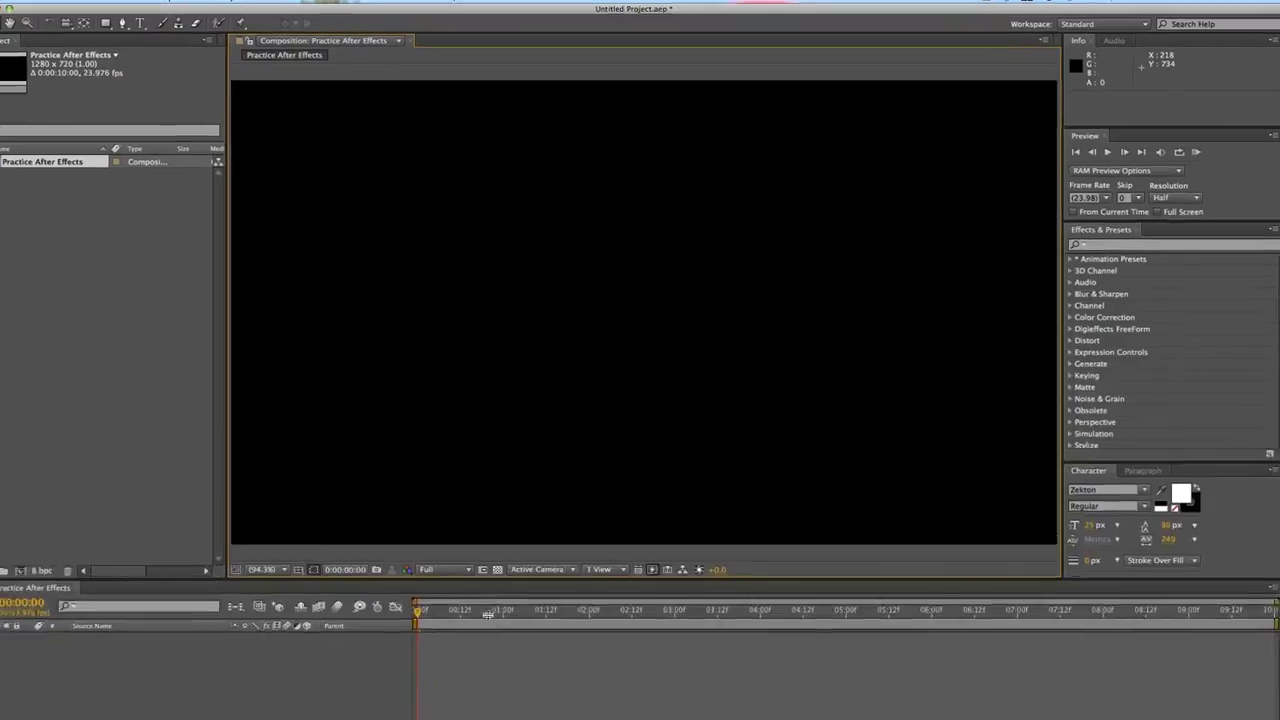
# Step: Enlarge the timeline, keep preview resolution at Full, and turn on the transparency grid
pyautogui.moveTo(500, 582); pyautogui.dragTo(502, 536)
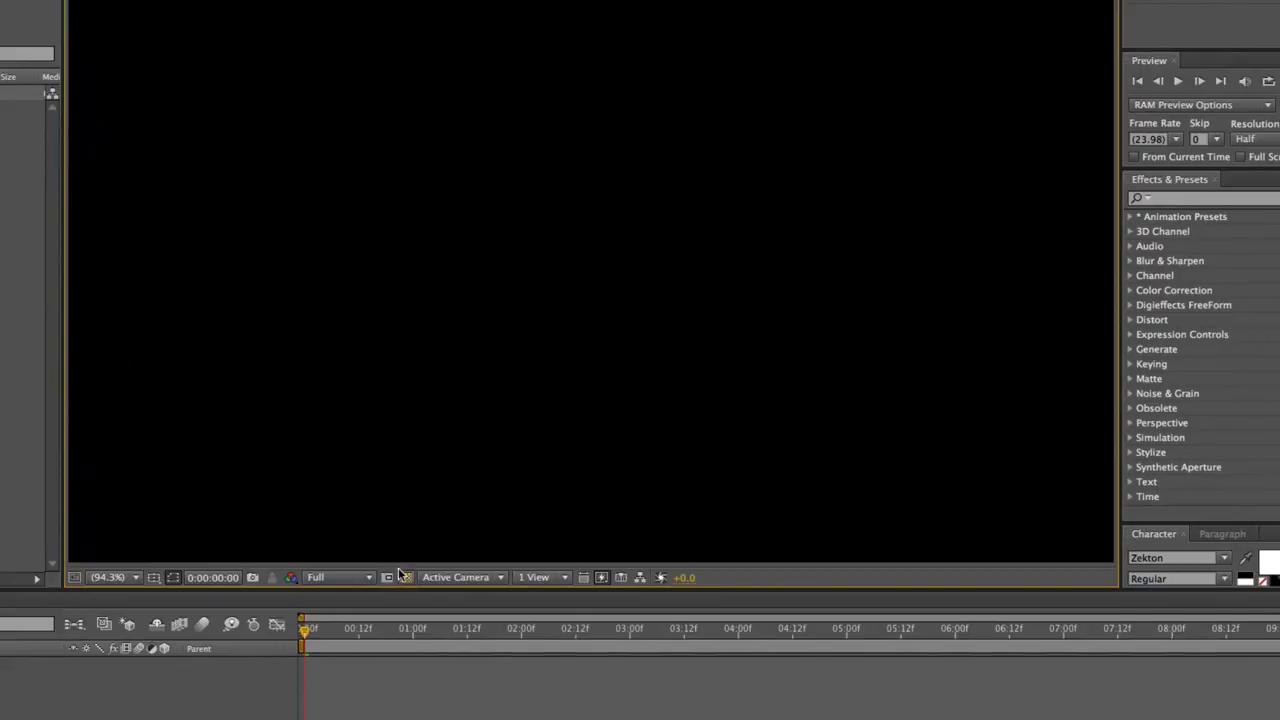
pyautogui.click(334, 578)
pyautogui.click(336, 579)
pyautogui.click(338, 579)
pyautogui.click(353, 579)
pyautogui.click(406, 579)
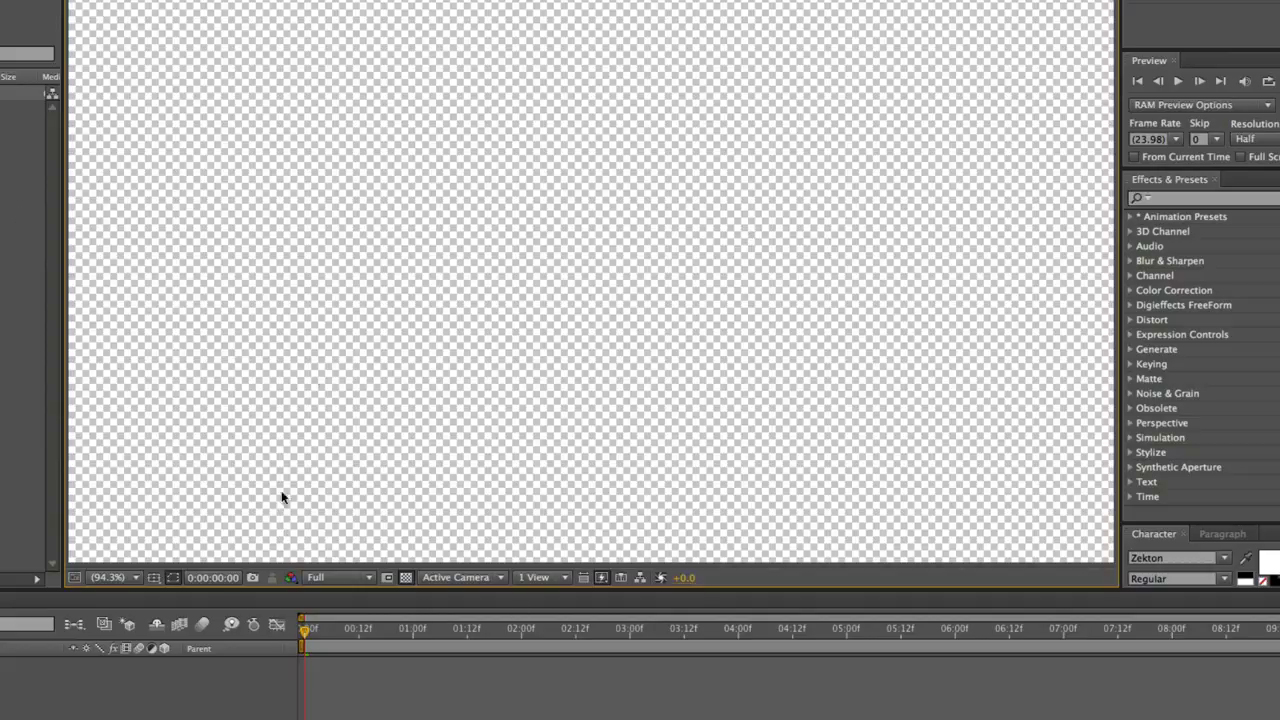
# Step: Turn off the transparency grid and overlay the Title/Action Safe guides
pyautogui.click(406, 578)
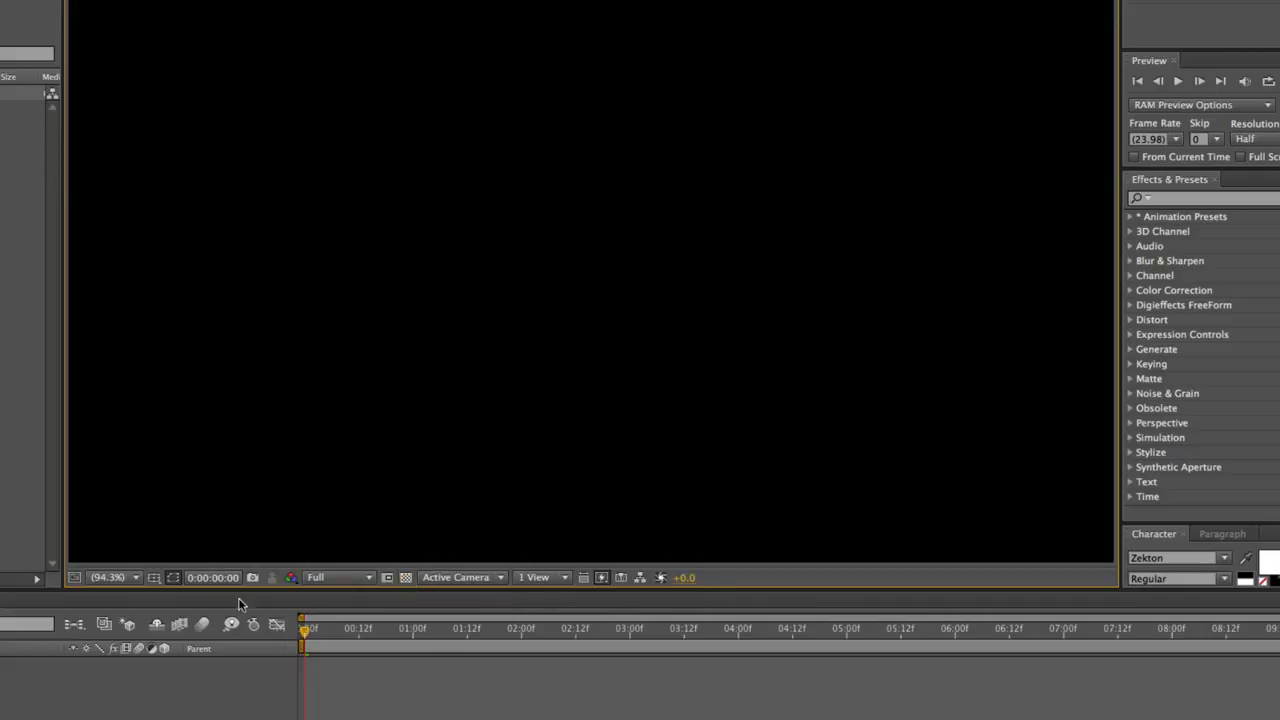
pyautogui.click(118, 577)
pyautogui.click(141, 577)
pyautogui.click(152, 578)
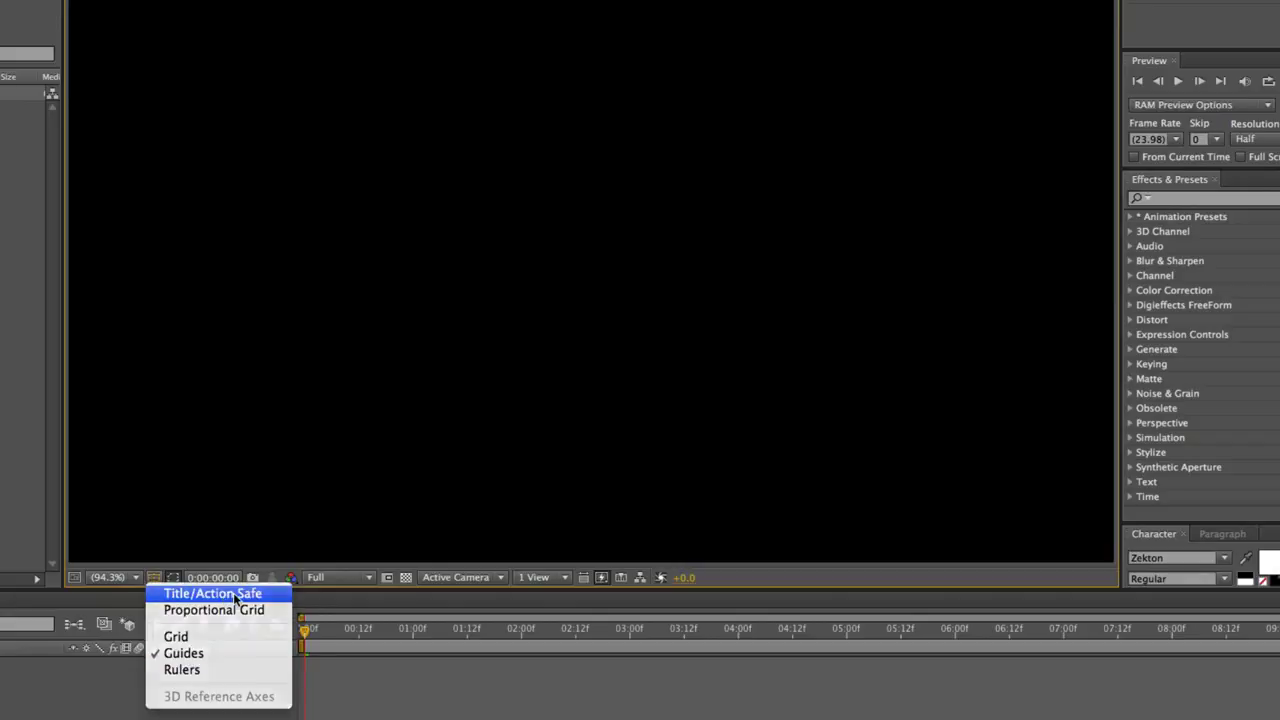
pyautogui.click(205, 593)
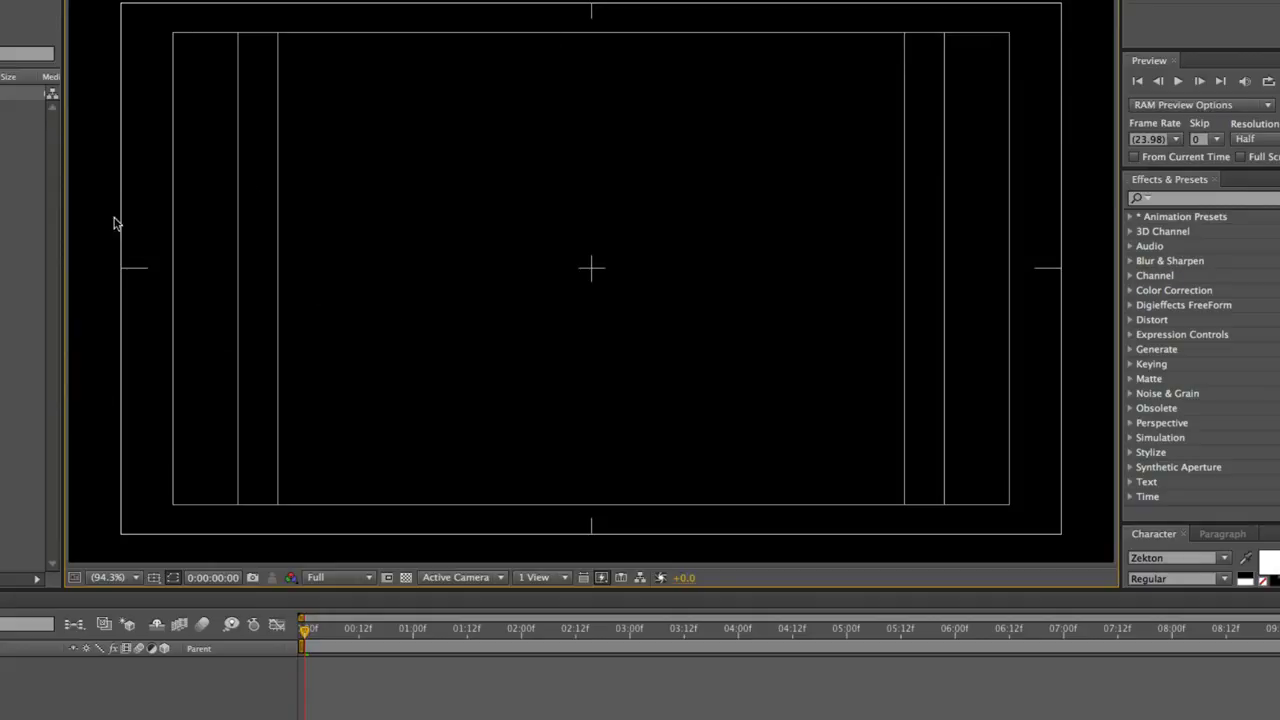
# Step: Toggle the Proportional Grid on over the Practice After Effects composition, then off again
pyautogui.click(155, 578)
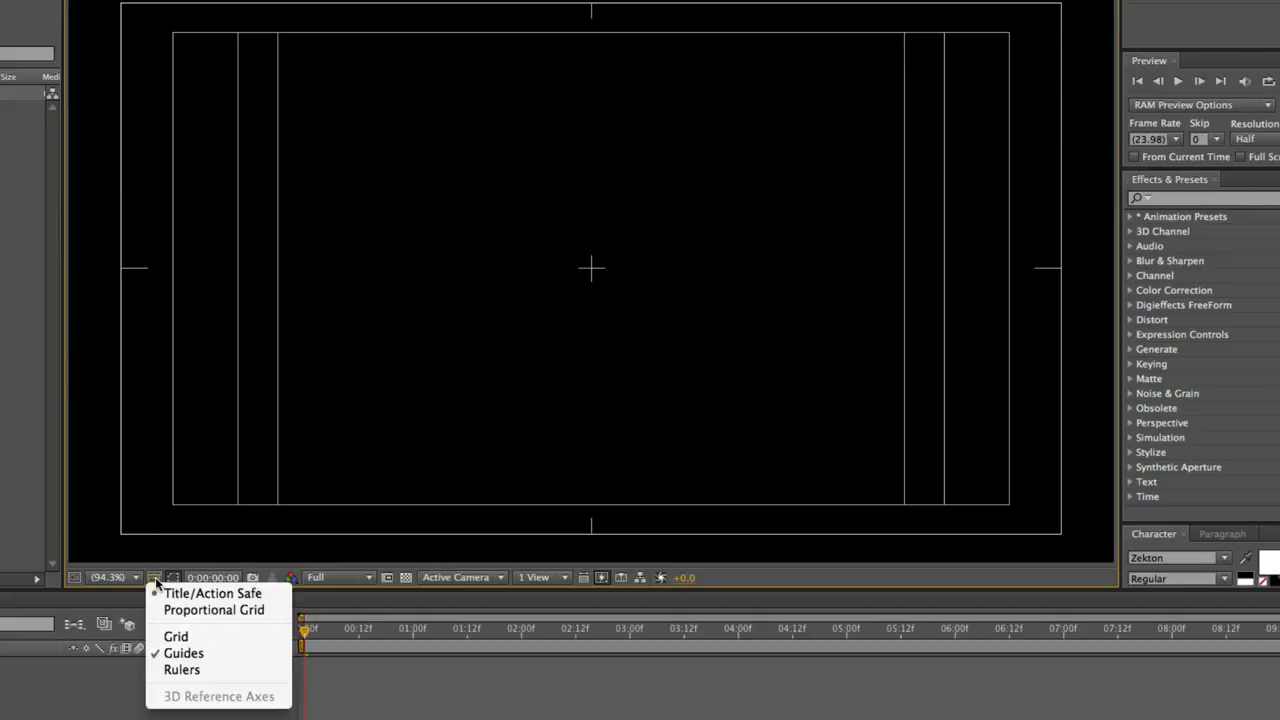
pyautogui.click(180, 610)
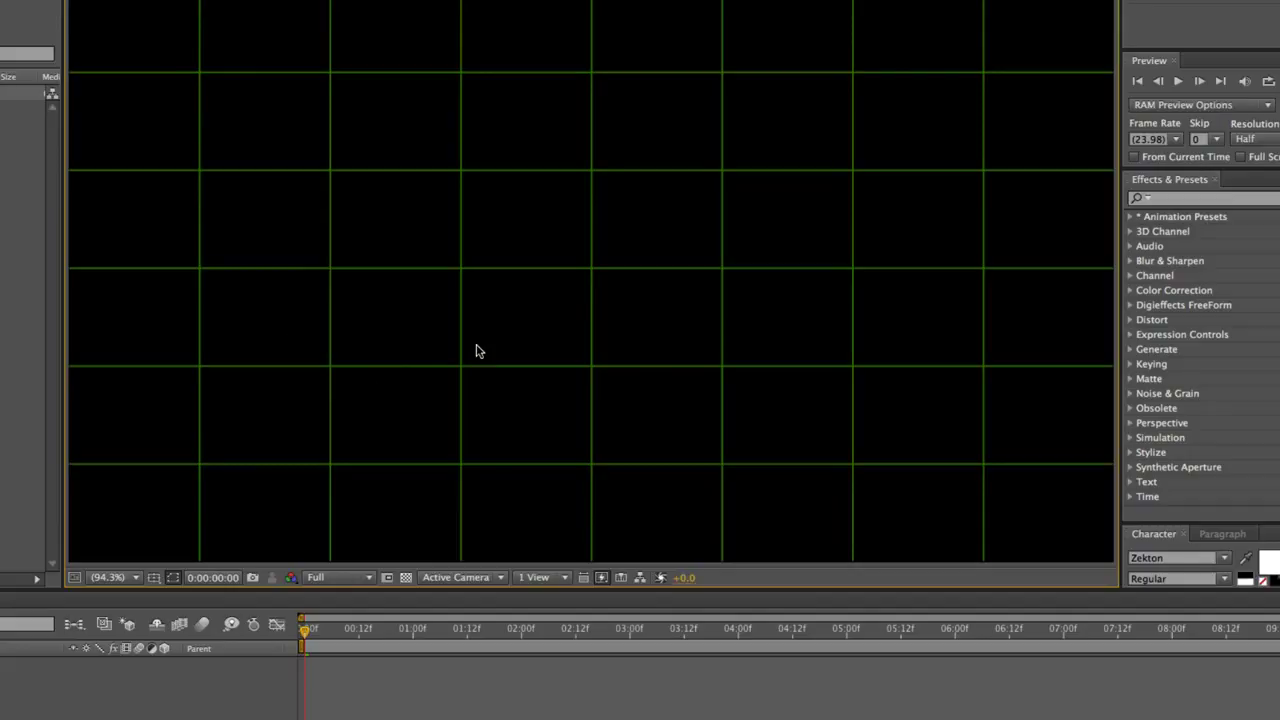
pyautogui.click(155, 579)
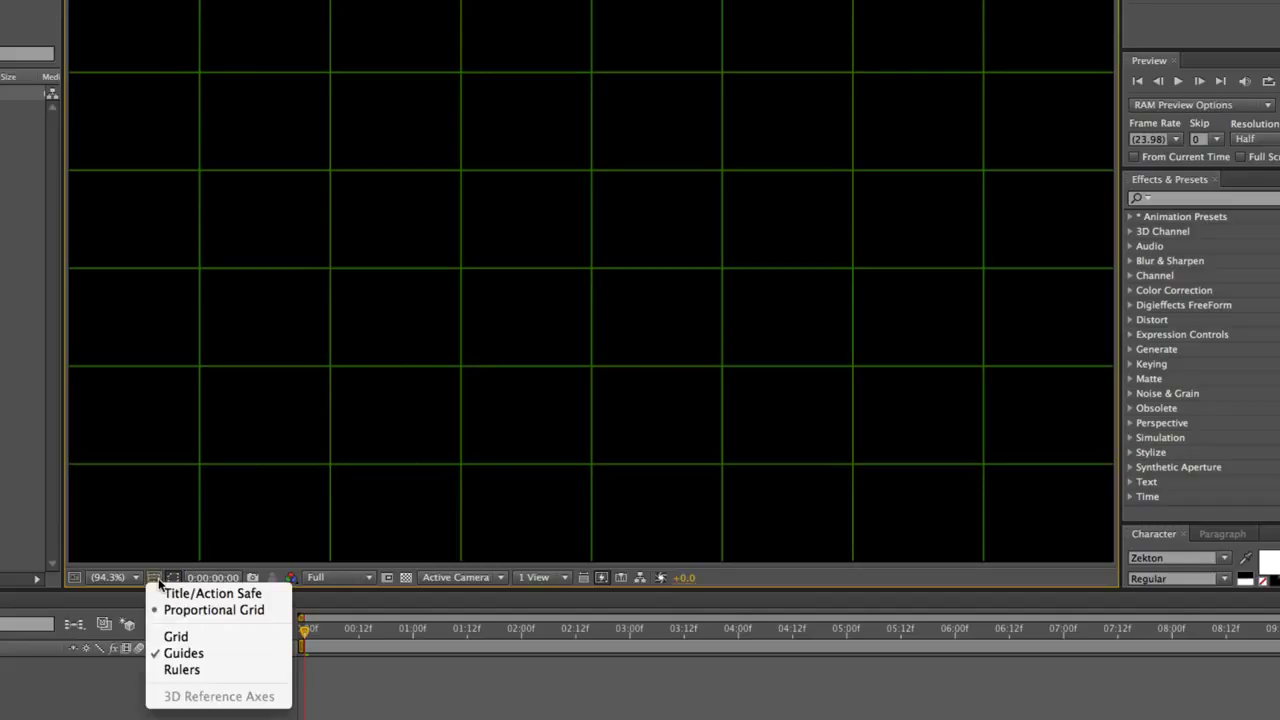
pyautogui.click(200, 610)
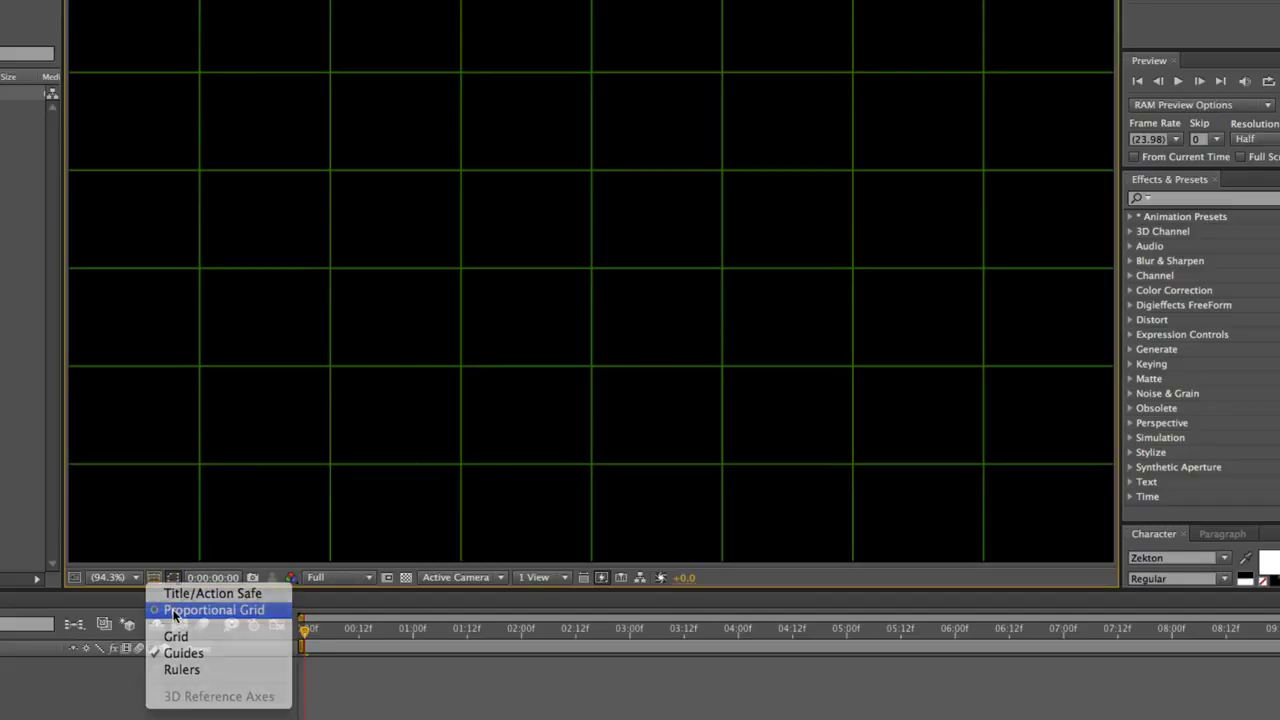